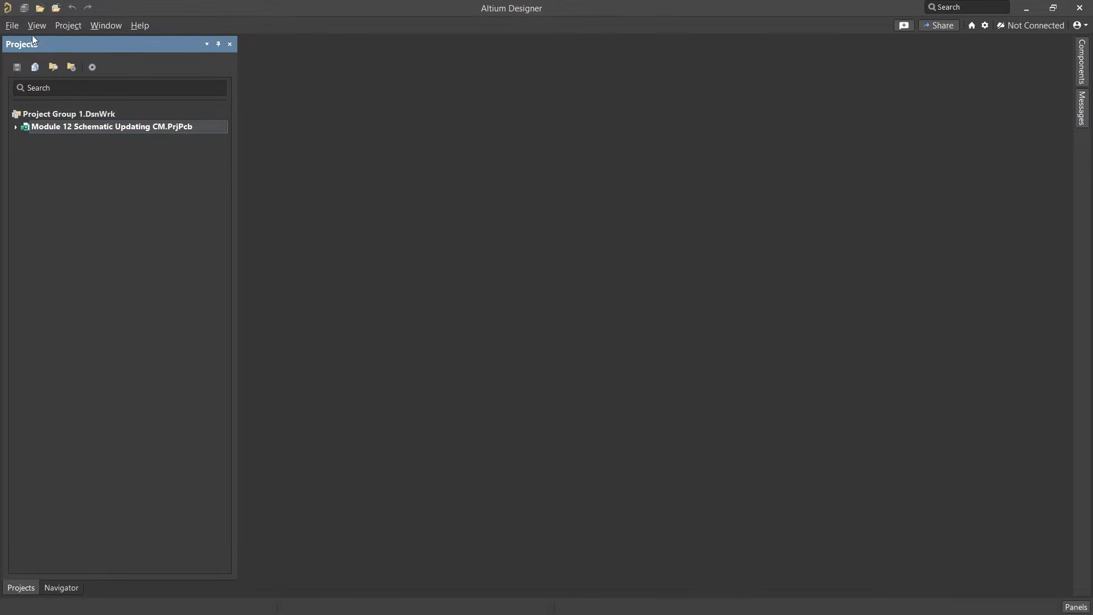
click(11, 25)
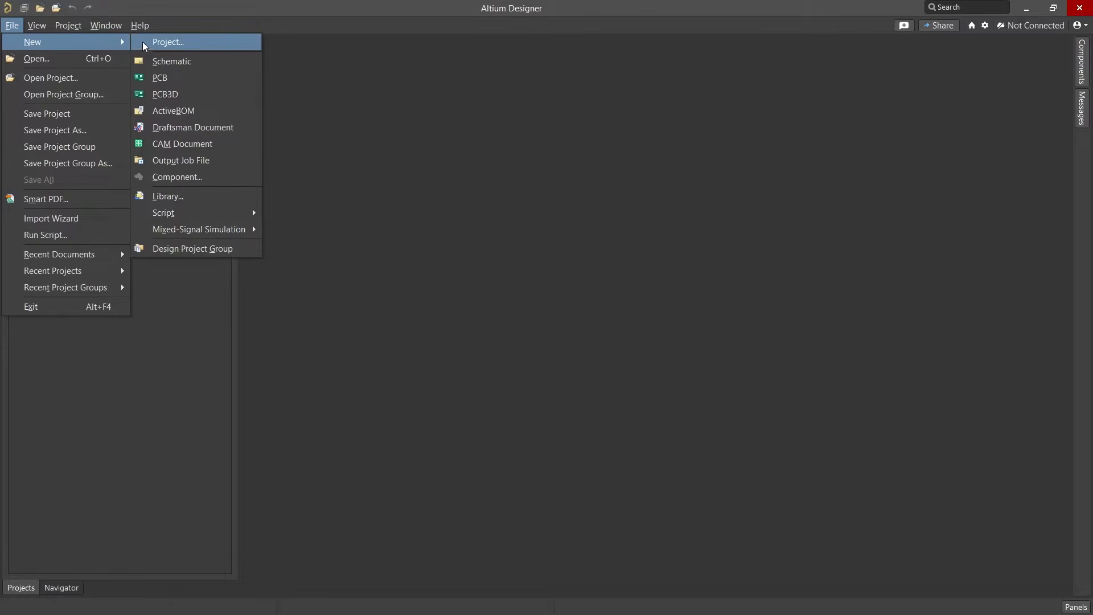
click(142, 43)
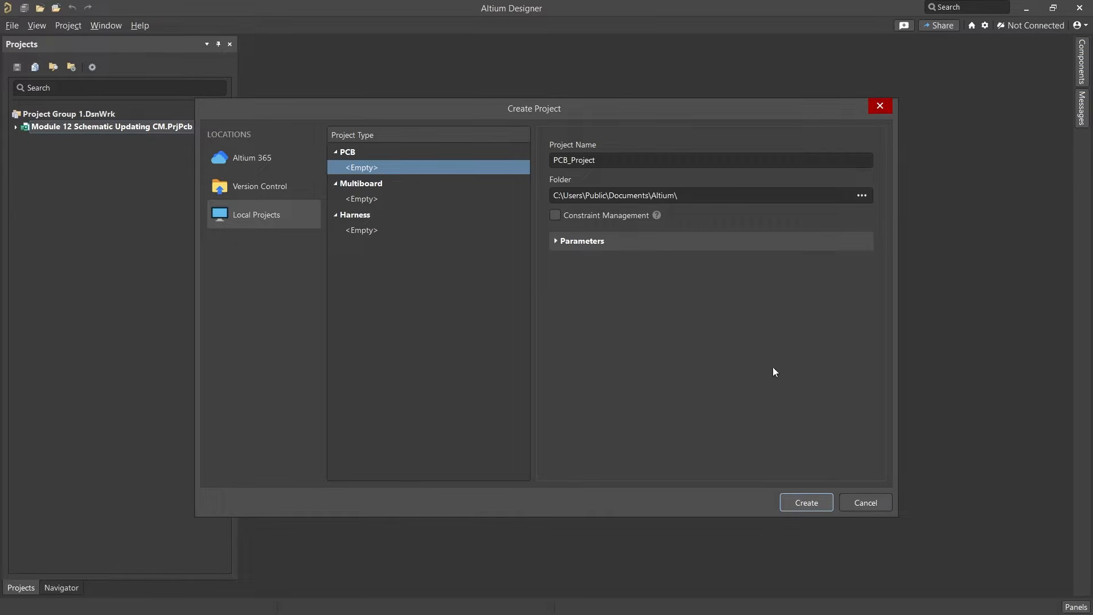
click(863, 503)
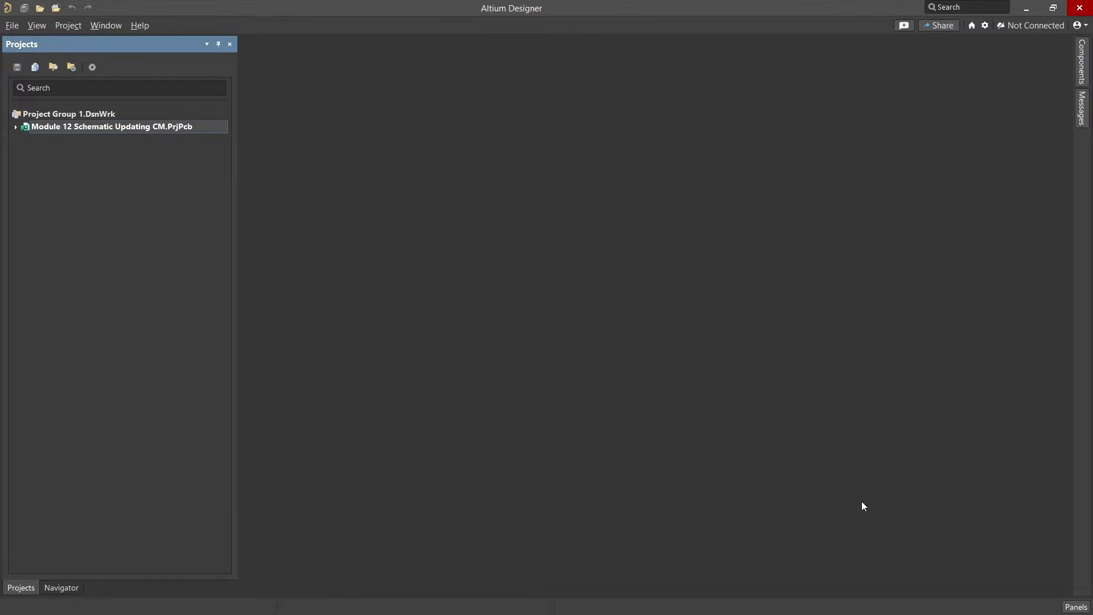
Step: Open all schematic documents of the Module 12 Schematic Updating CM project
click(16, 128)
right_click(104, 140)
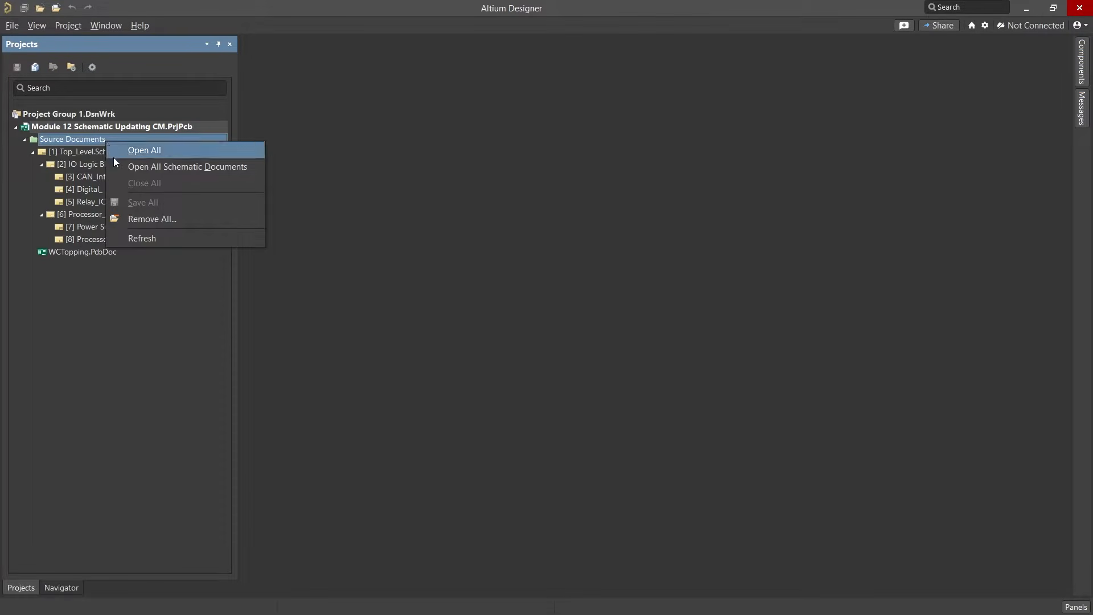
click(114, 156)
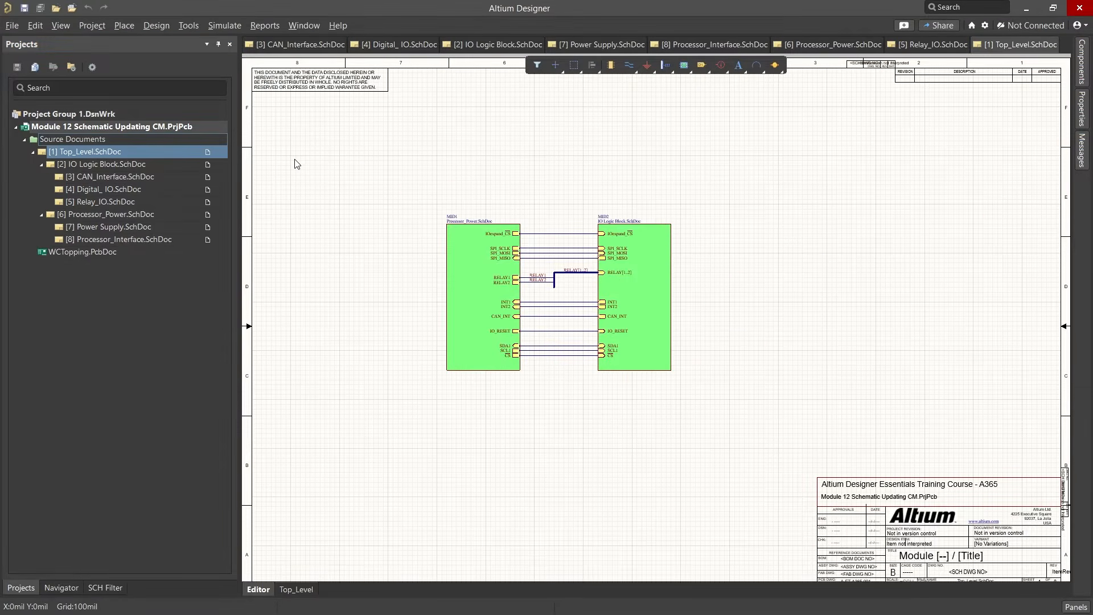
Step: Open the project's Constraint Manager and display the clearance rule between All Nets and All Nets
click(162, 27)
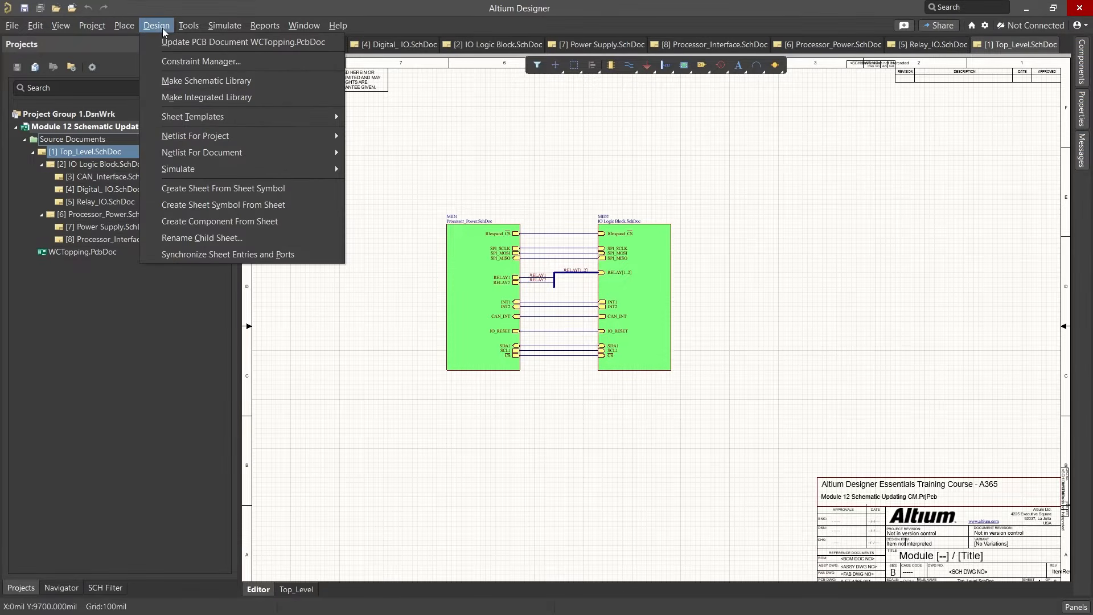
click(153, 64)
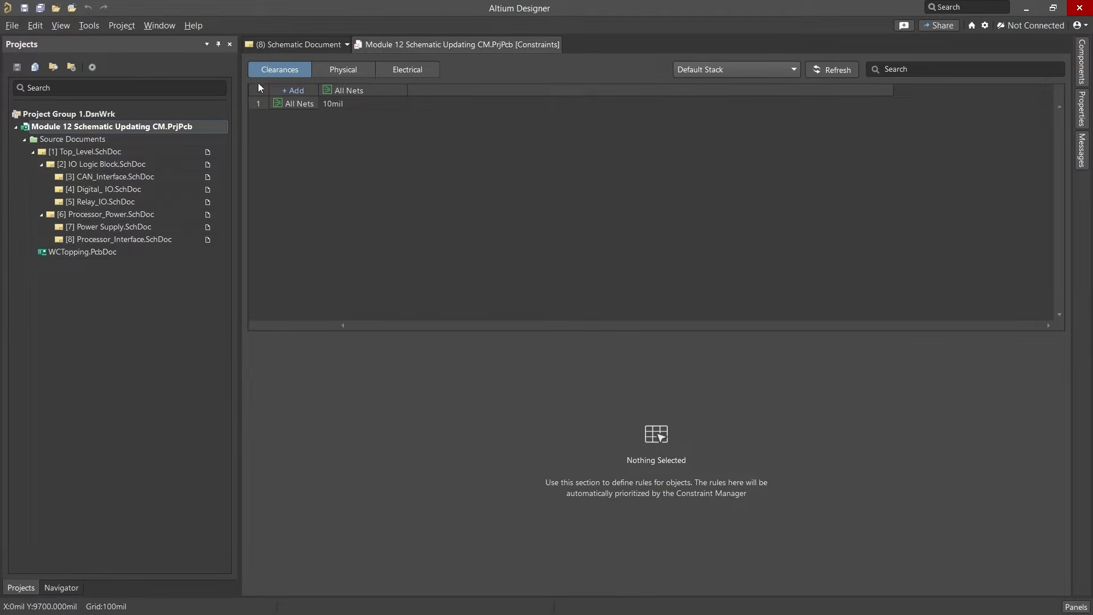
click(386, 106)
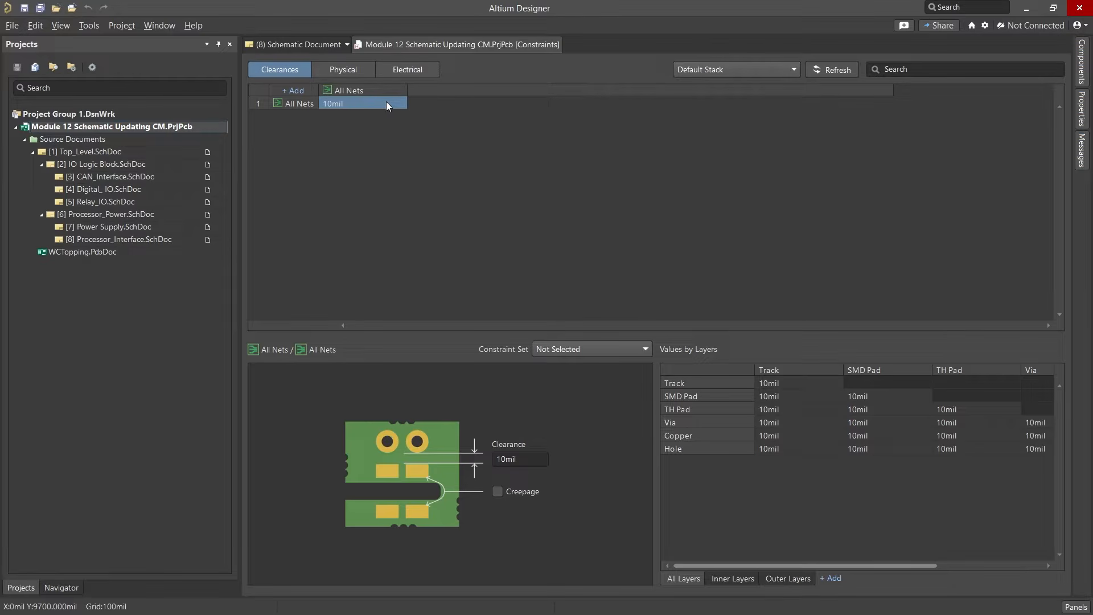
Step: In the physical constraints, create a net class named Power containing the 3V3 and 5V nets
click(362, 69)
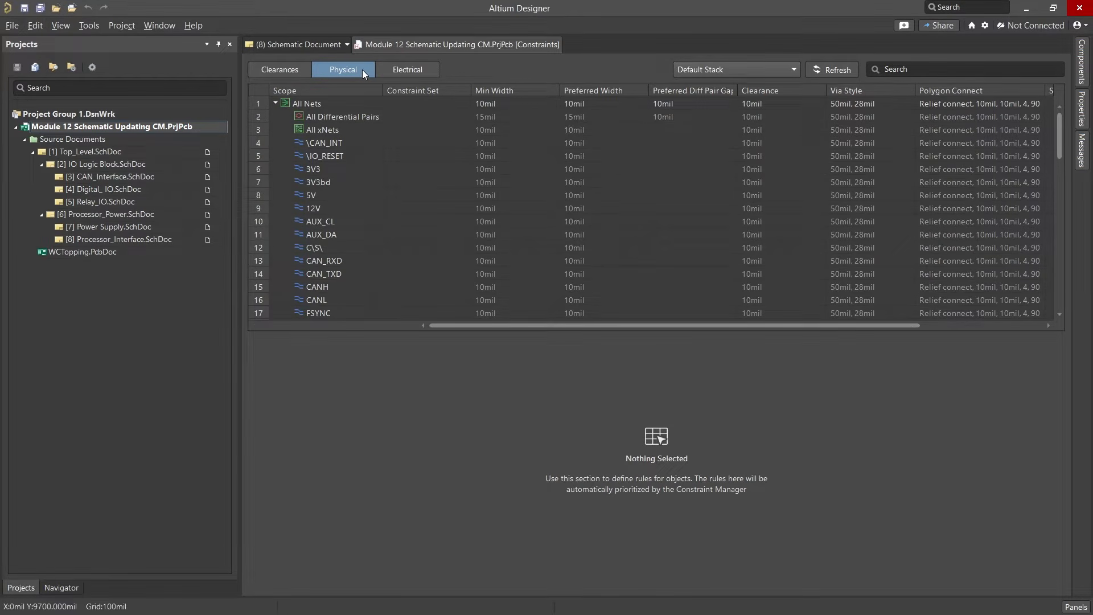
click(352, 168)
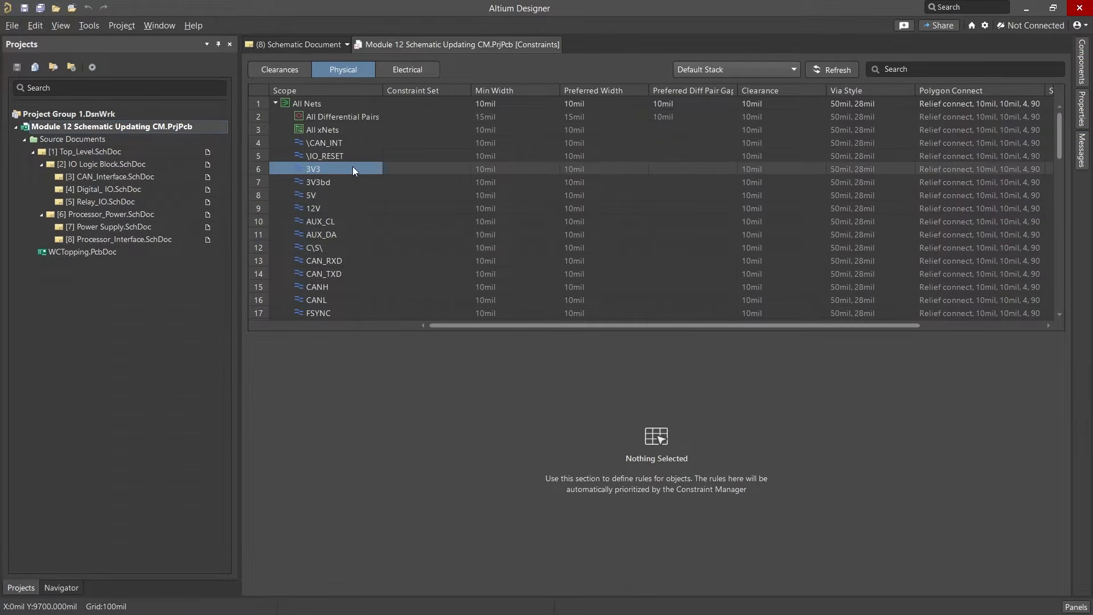
ctrl+click(351, 194)
right_click(352, 195)
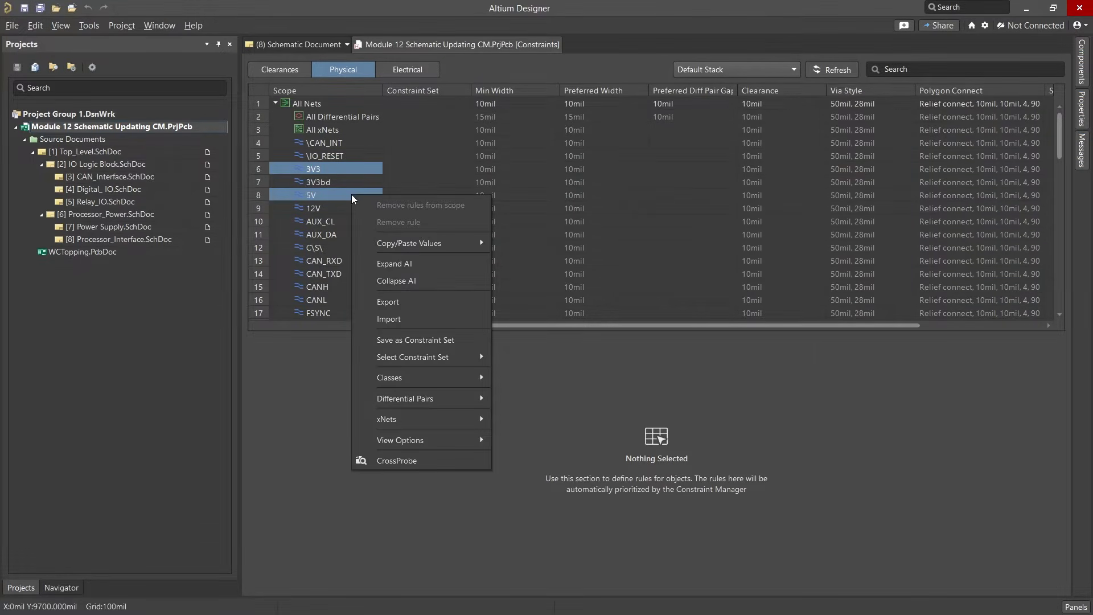
mouse_move(402, 376)
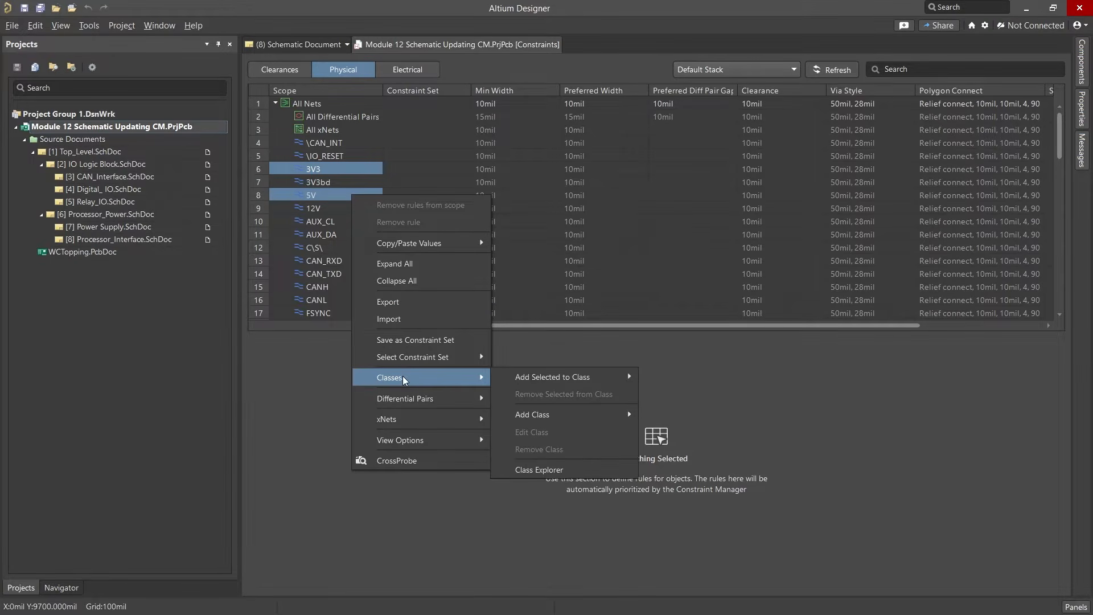
mouse_move(504, 380)
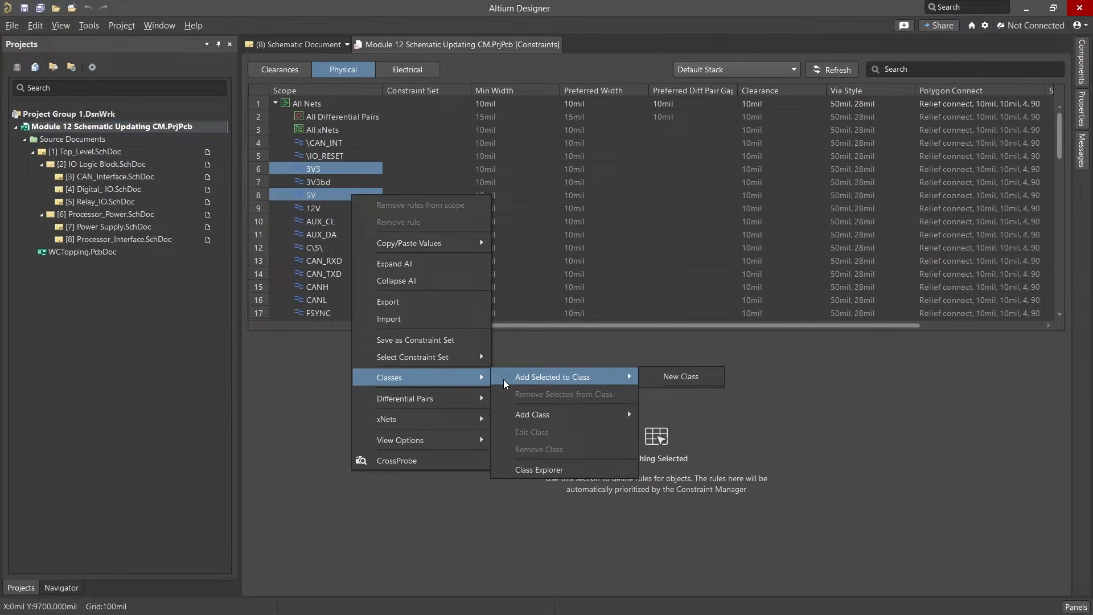
click(650, 379)
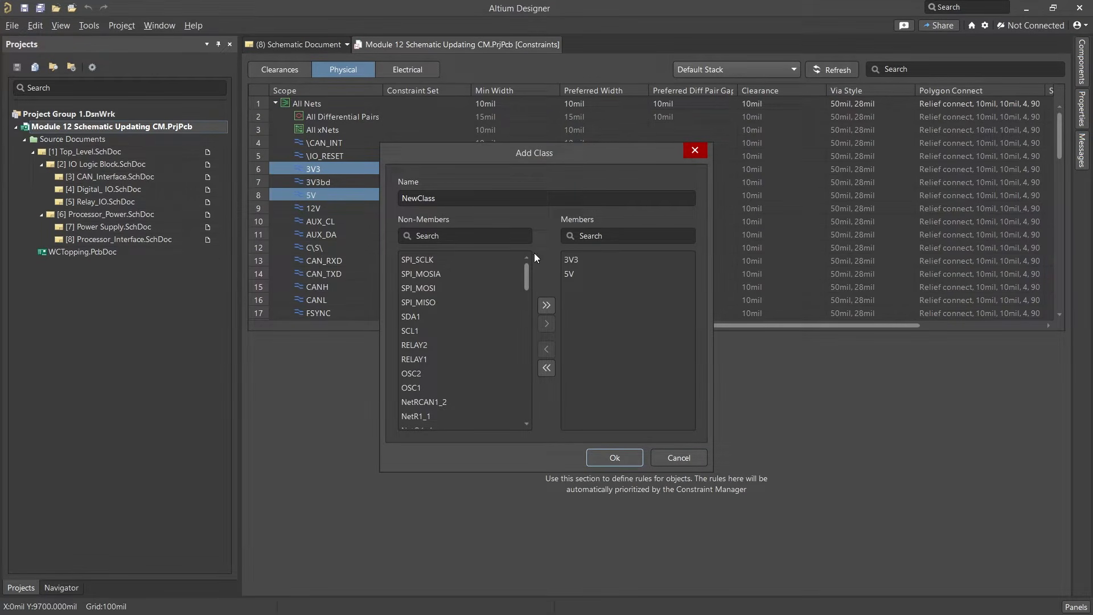
double_click(480, 195)
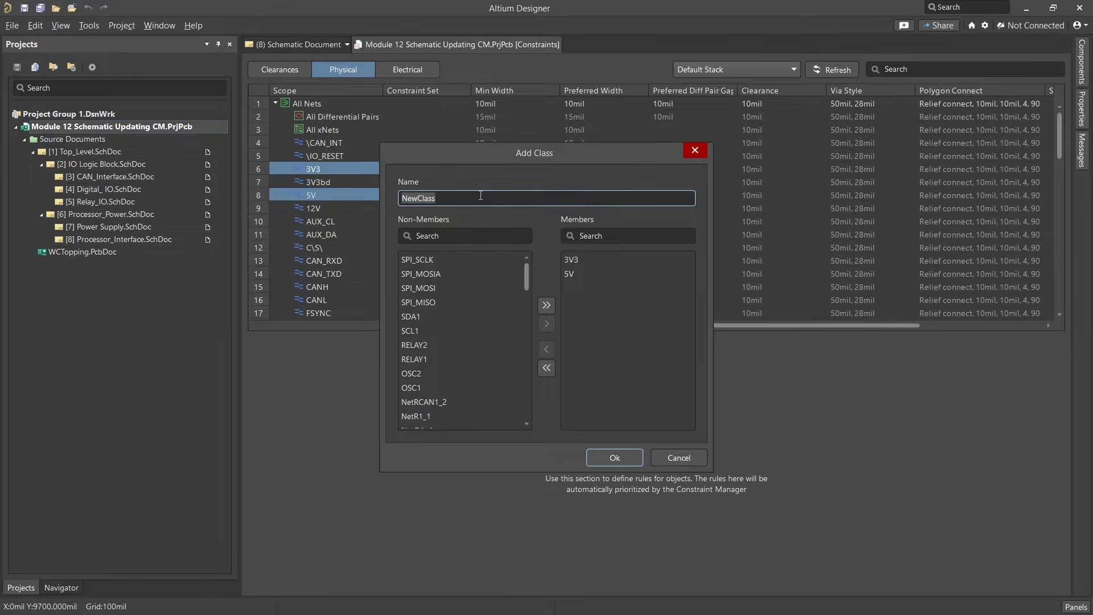
text(Power)
click(600, 456)
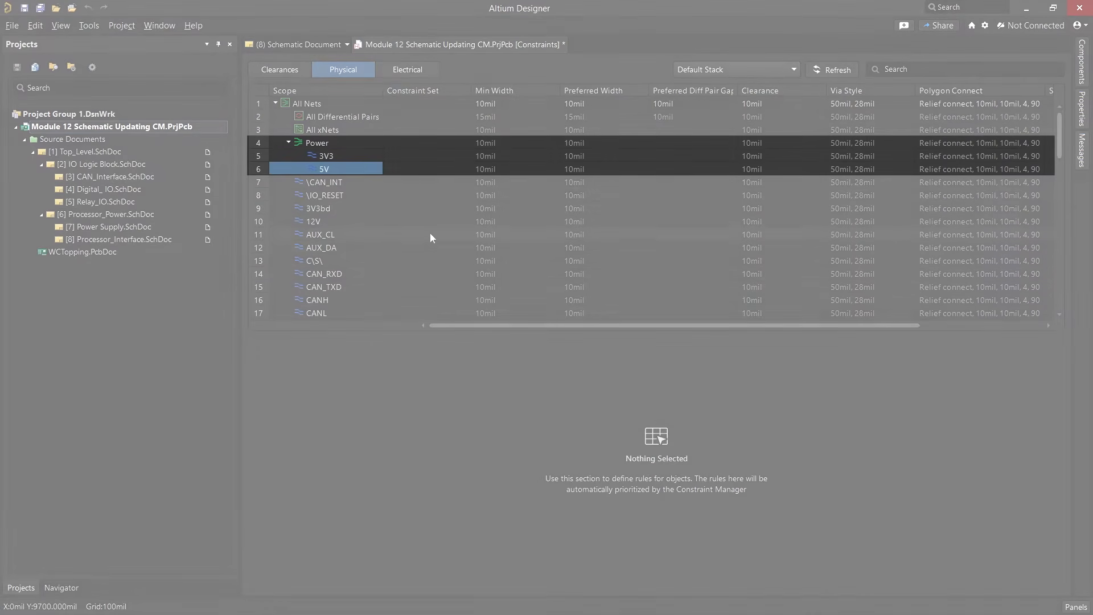
click(367, 142)
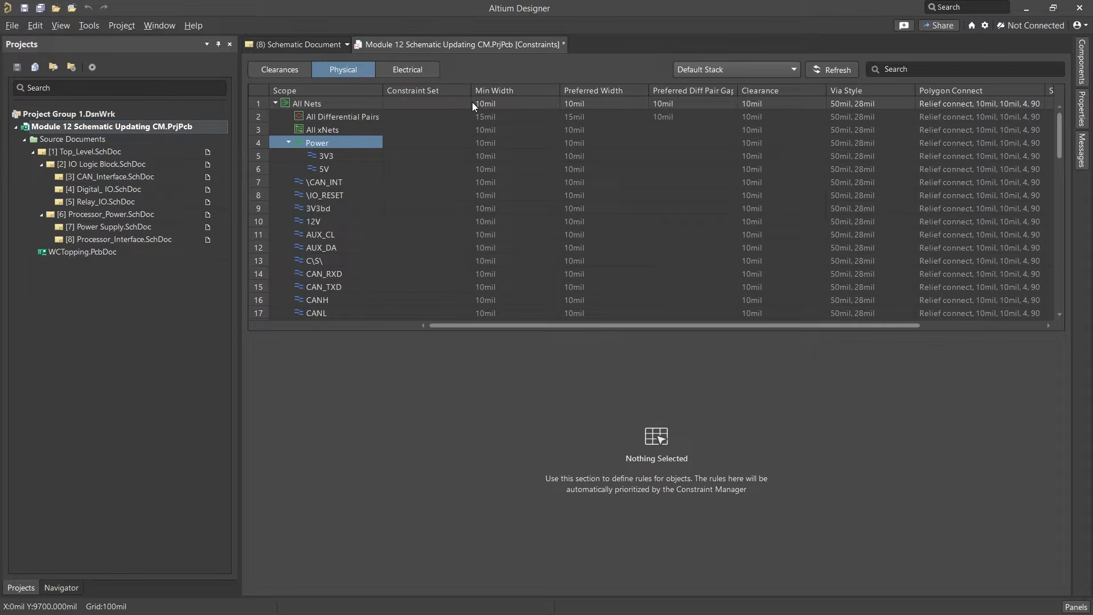
right_click(449, 143)
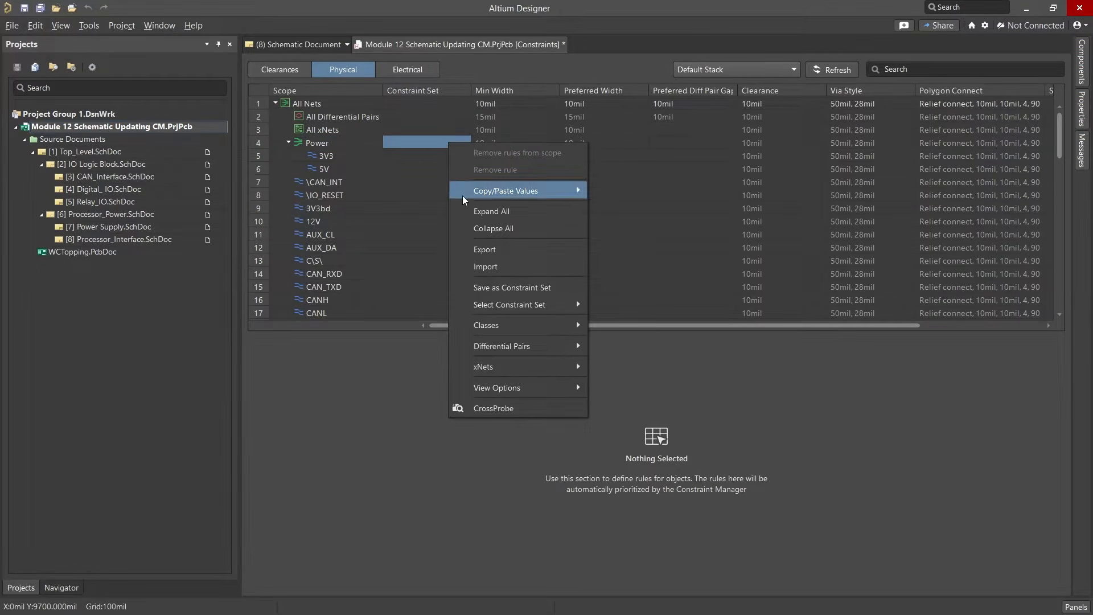
mouse_move(466, 323)
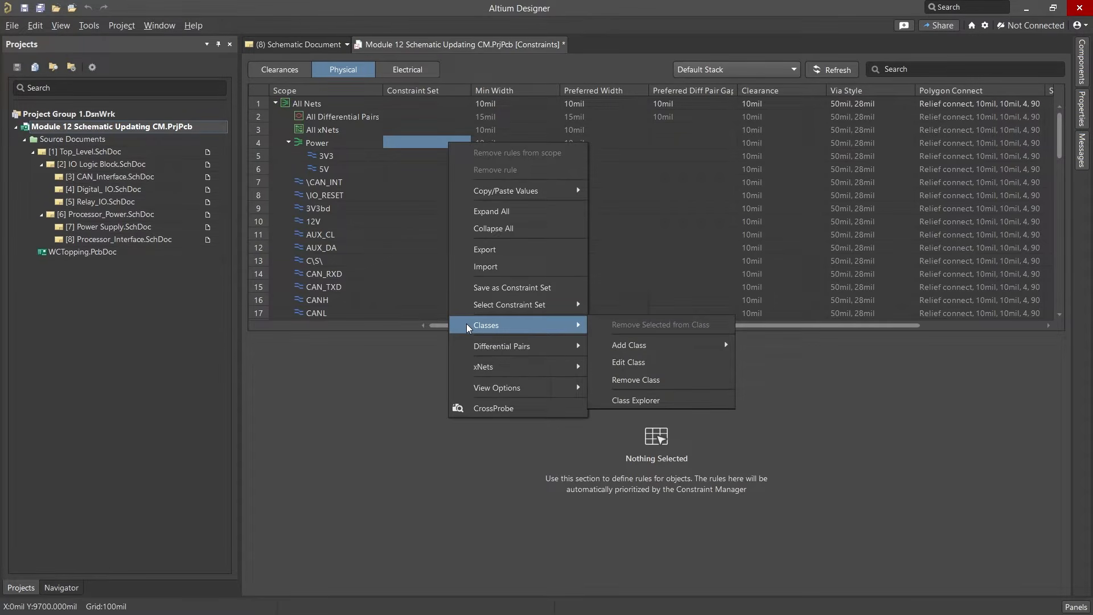
mouse_move(608, 341)
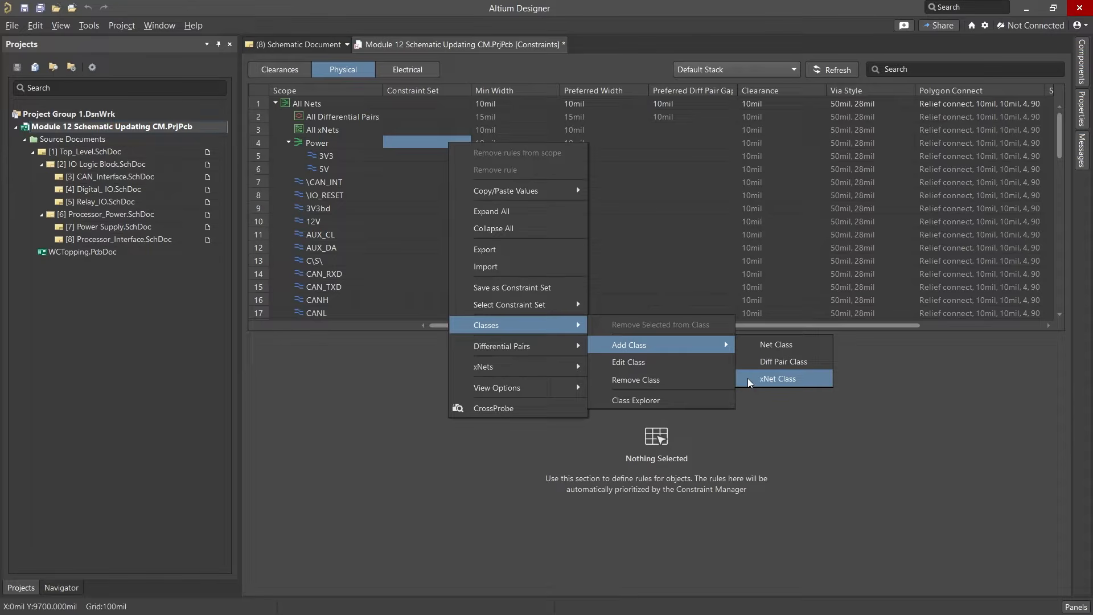
key(Escape)
key(Escape)
key(Escape)
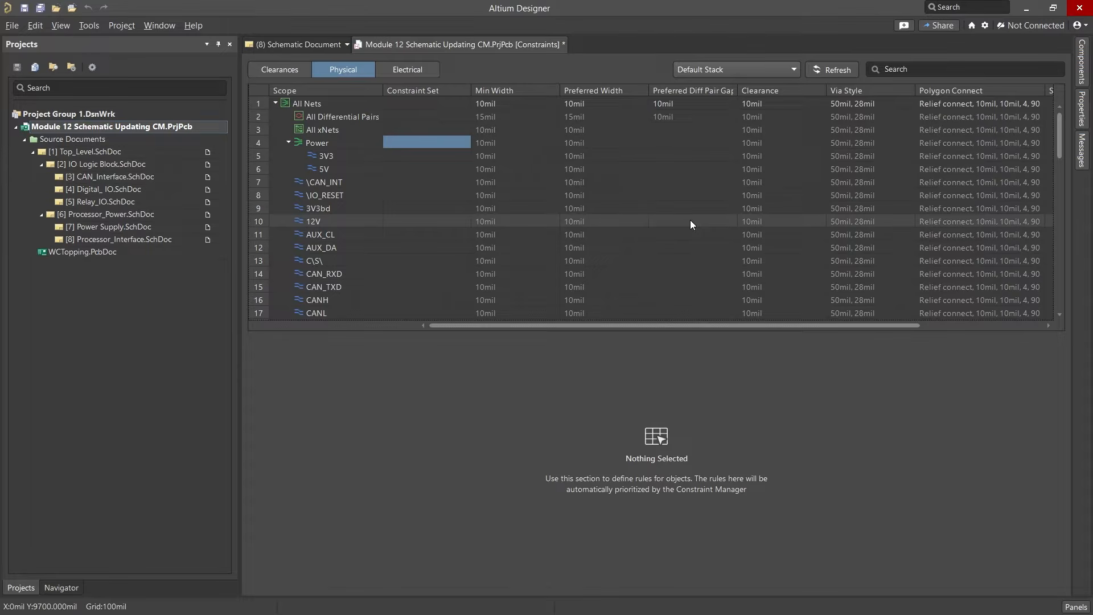
Step: Open the Class Explorer and add a new net class named SPI
right_click(518, 190)
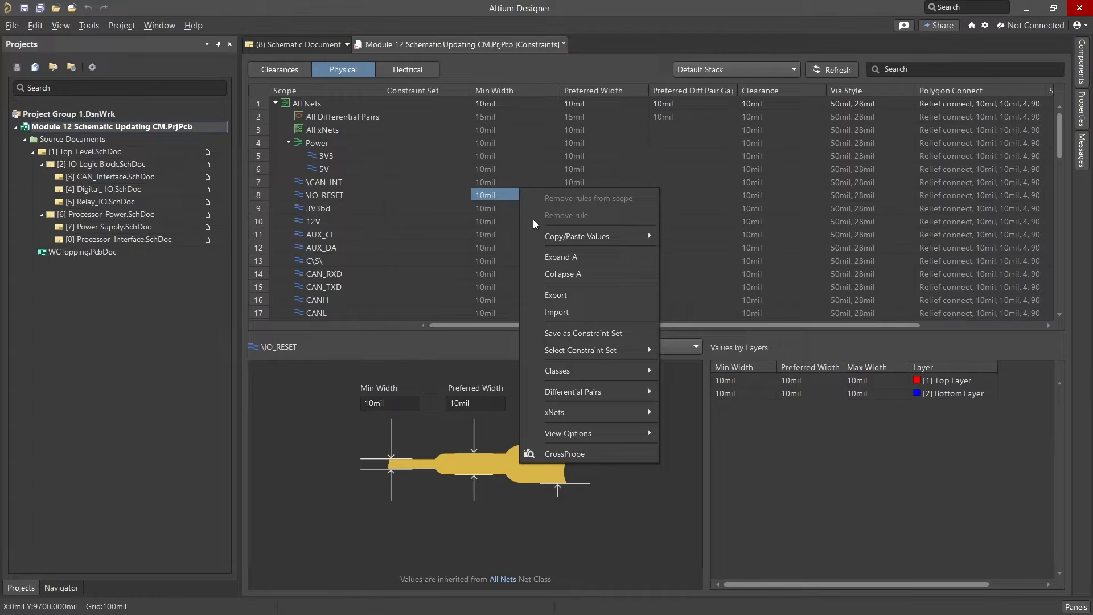
mouse_move(537, 370)
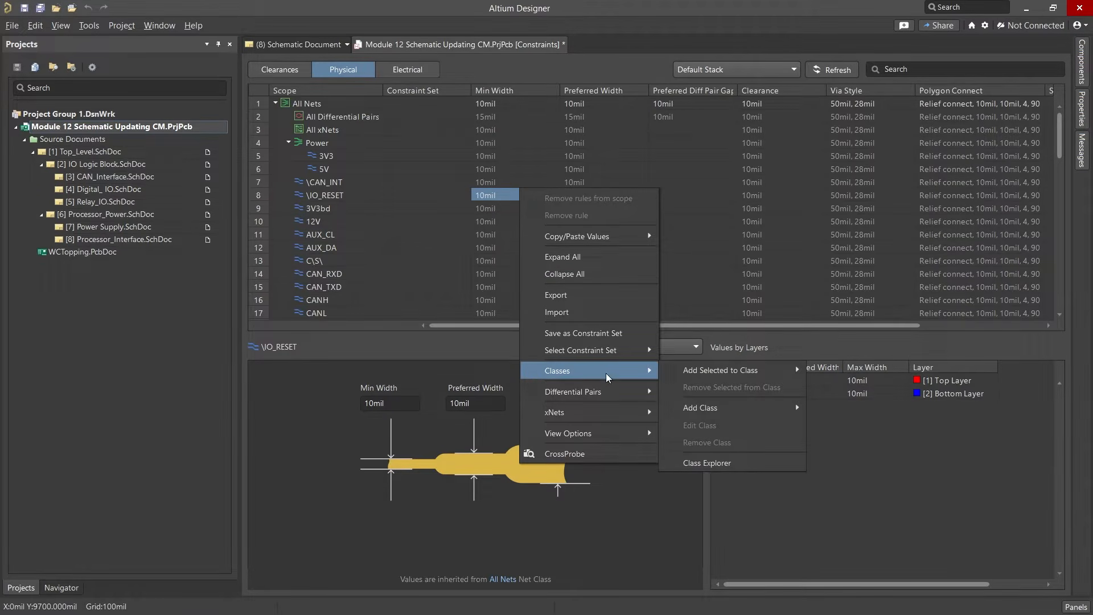
click(674, 464)
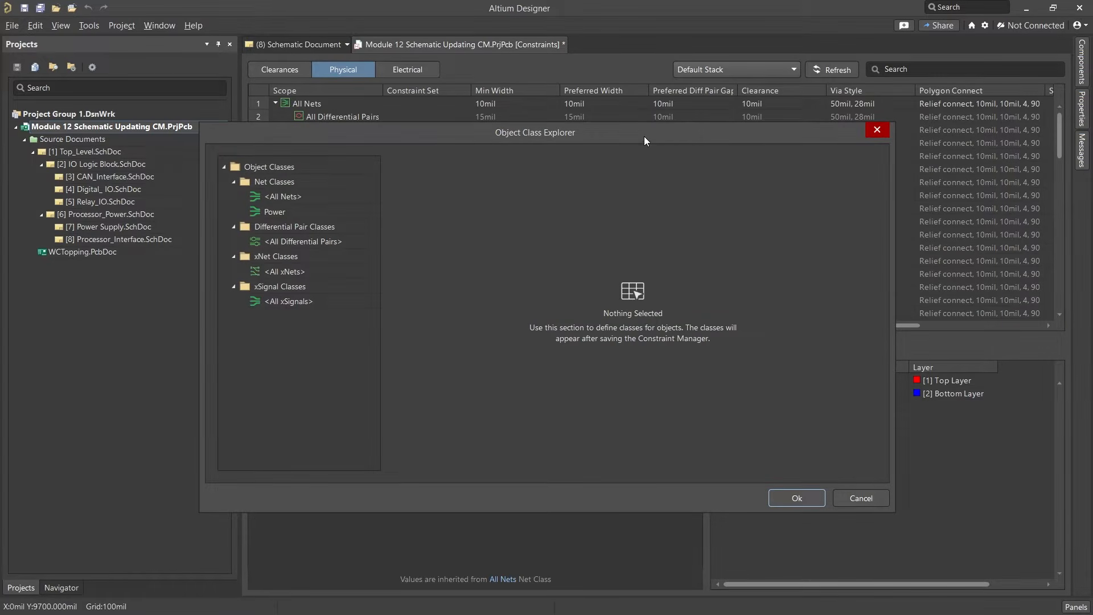
click(288, 213)
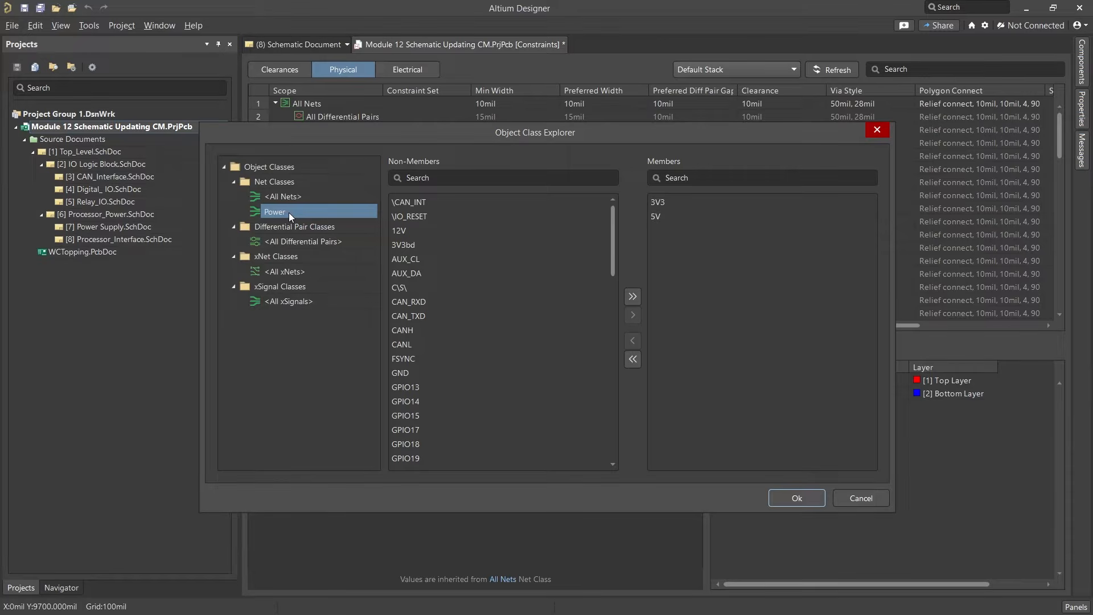
right_click(289, 213)
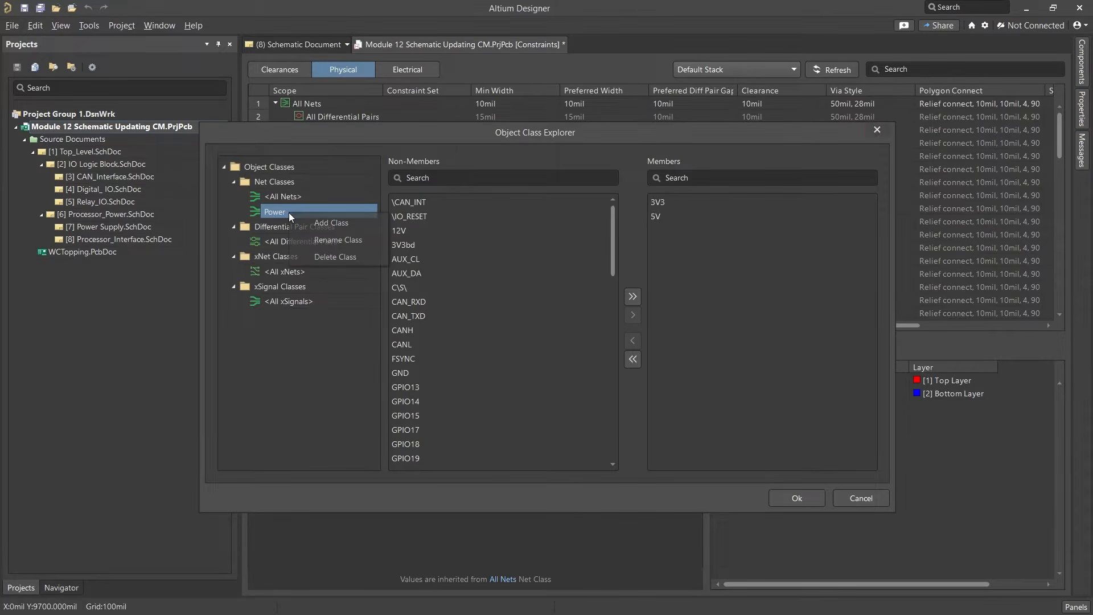
click(302, 222)
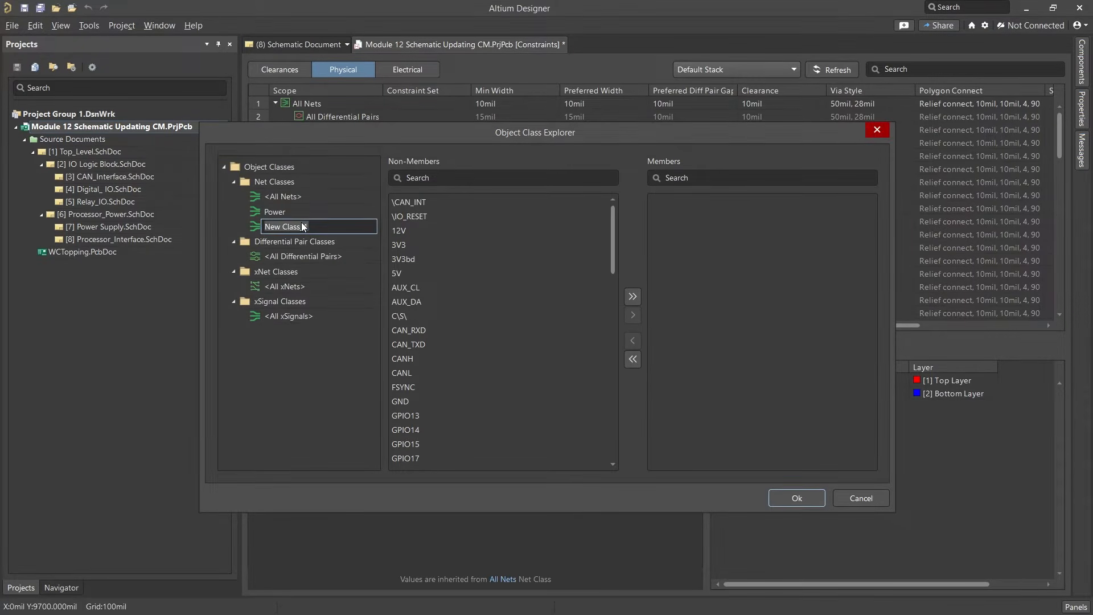
text(SPI)
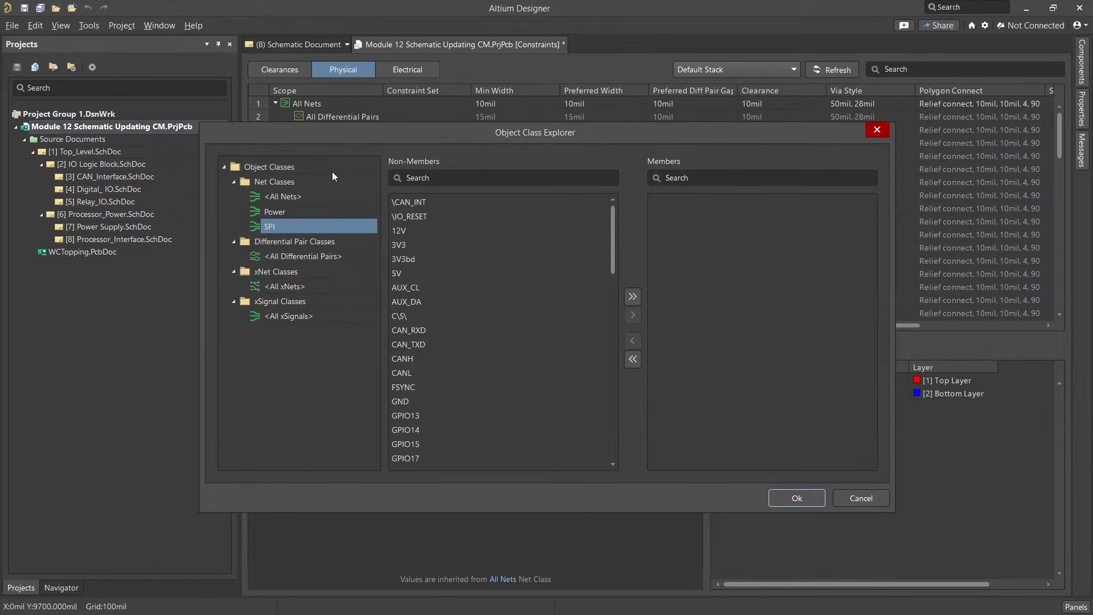
Step: Filter the non-members by SPI, add SPI_MISO, SPI_MOSI, SPI_MOSIA and SPI_SCLK to the SPI class, and clear the filter
click(455, 179)
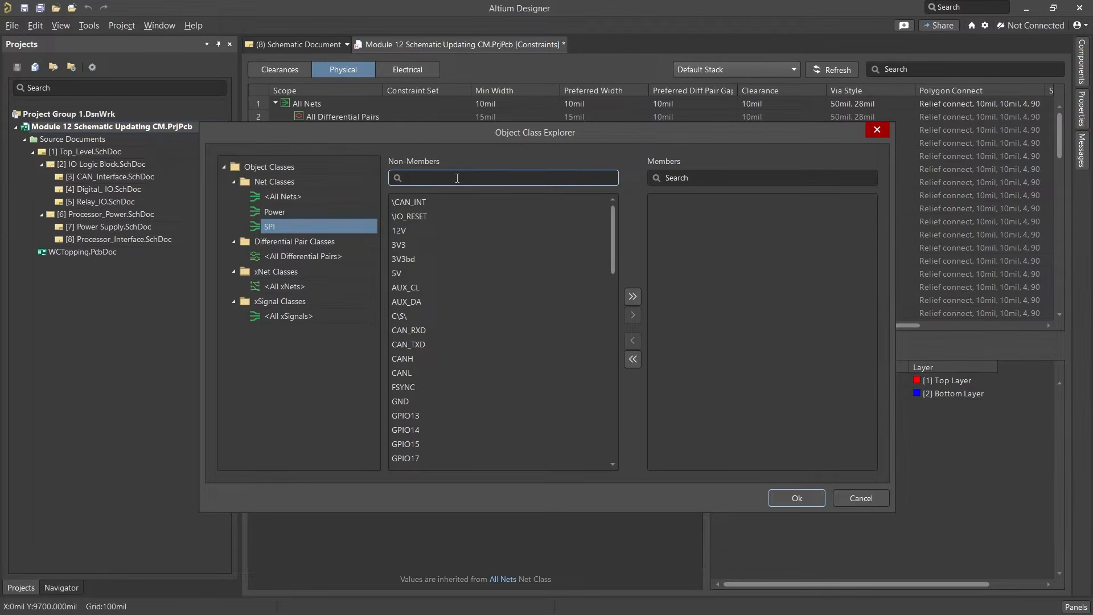
text(PI)
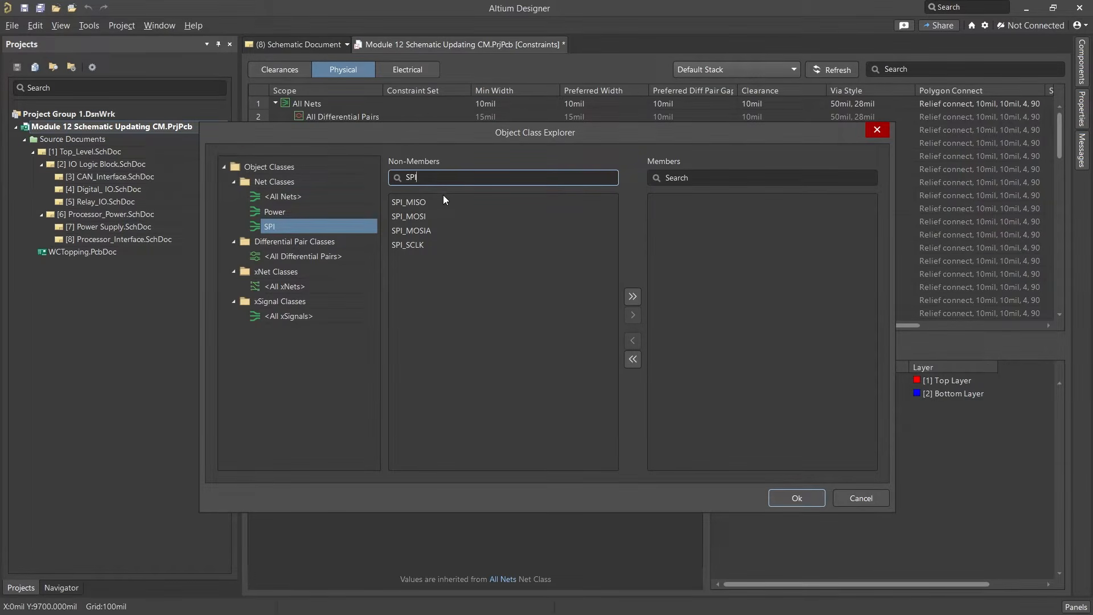
click(429, 202)
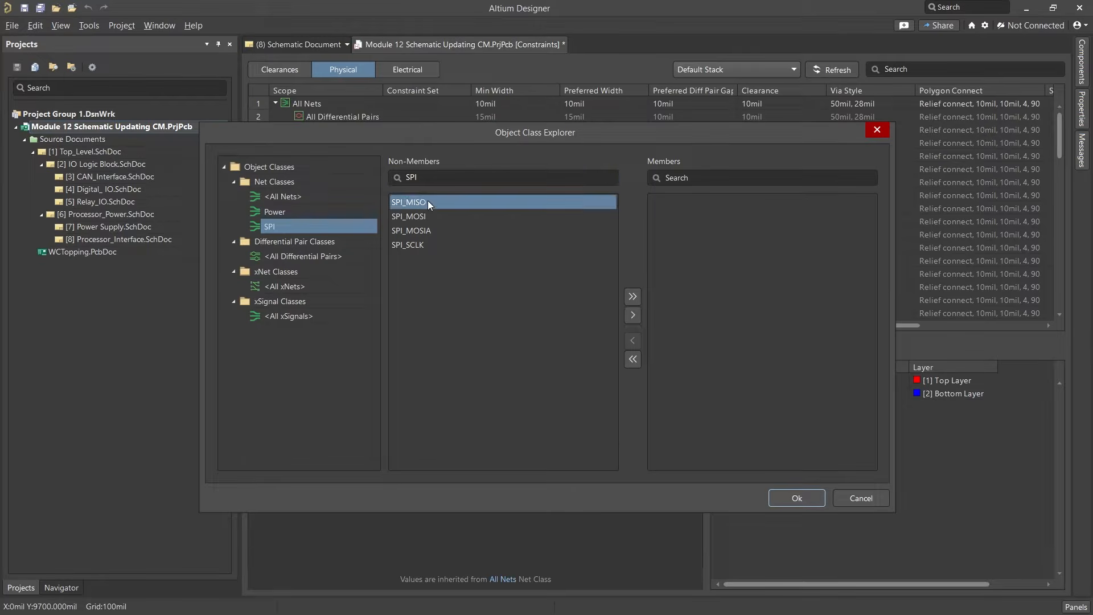
shift+click(432, 246)
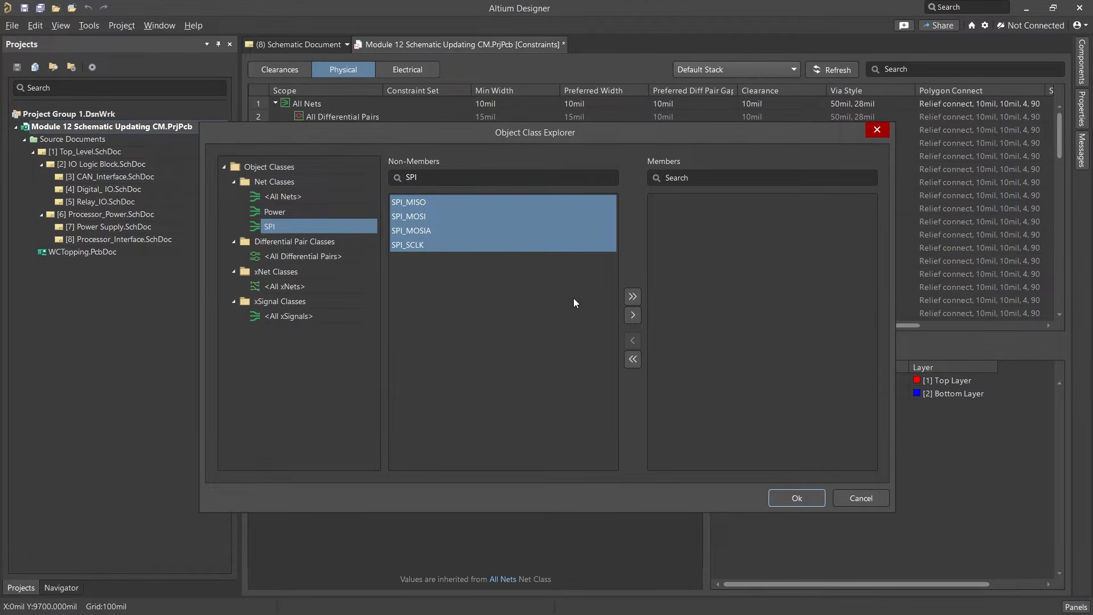
click(629, 315)
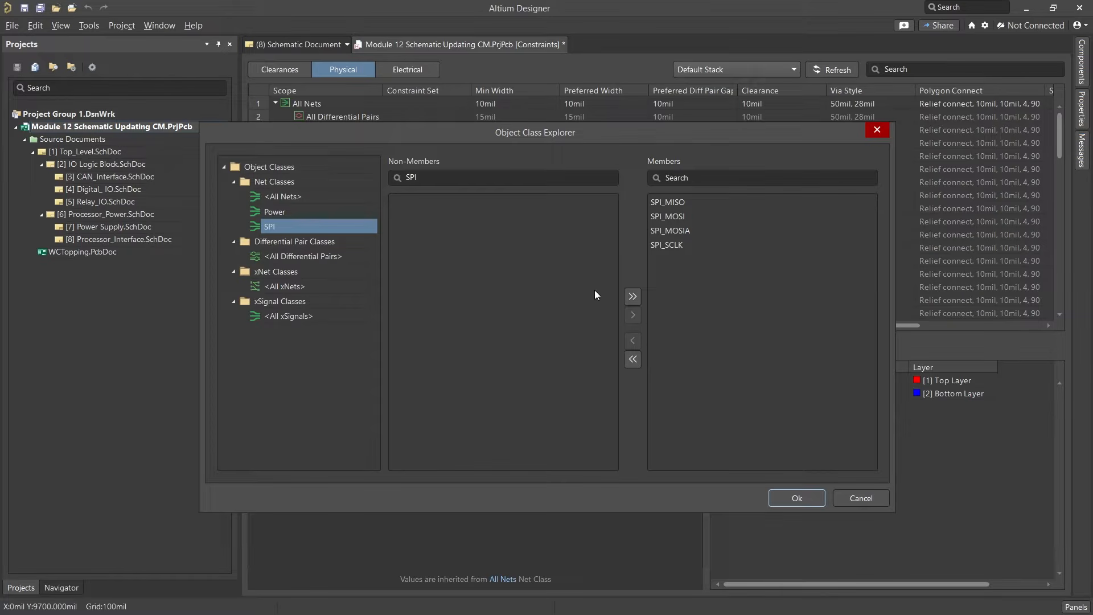
click(445, 177)
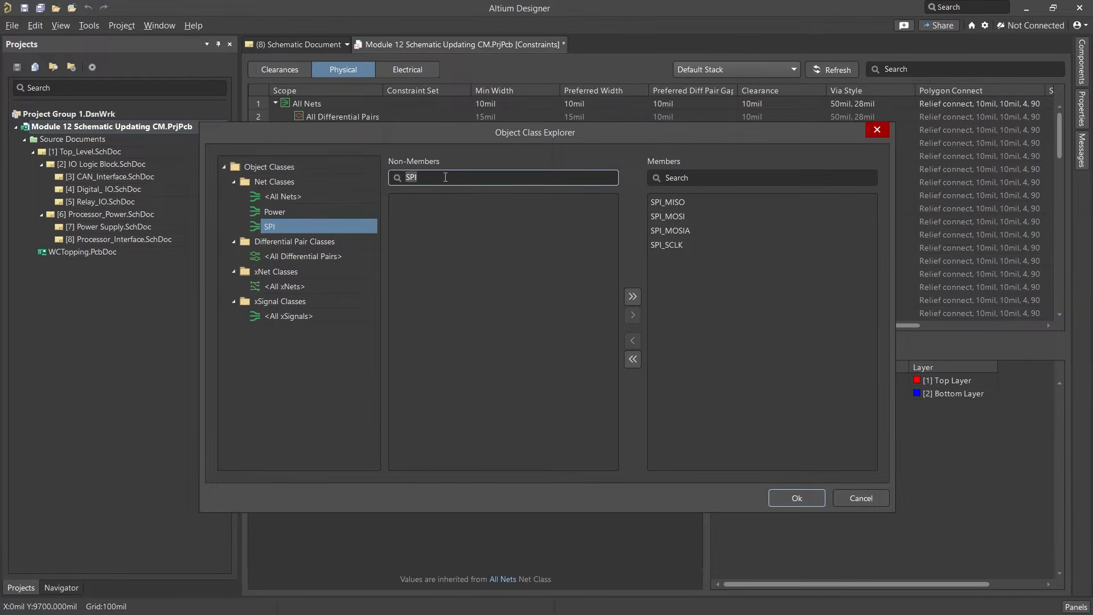
key(BackSpace)
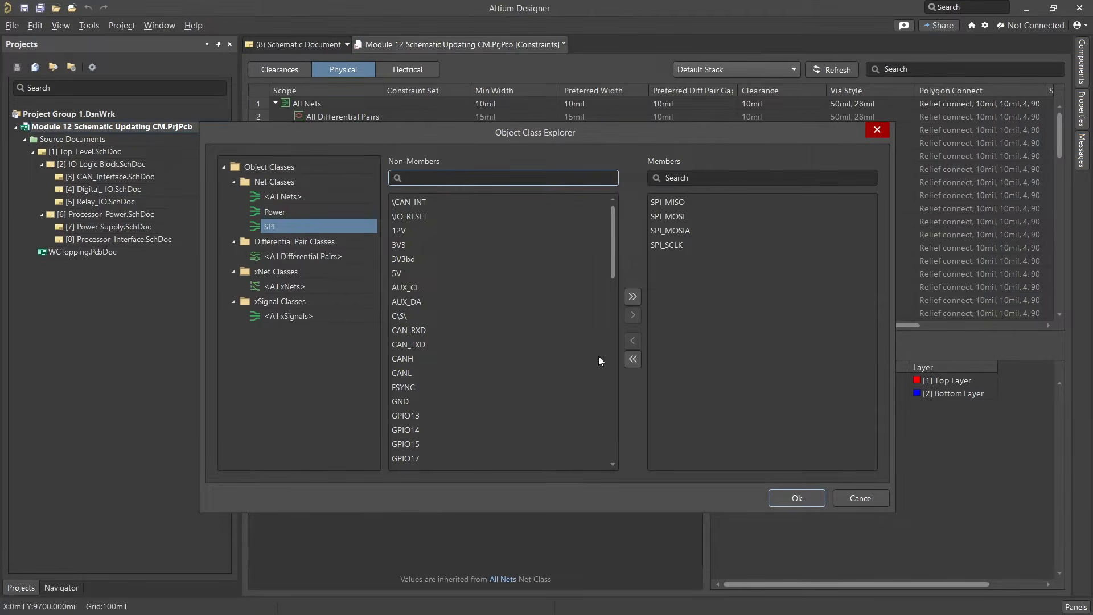
Step: Accept the class definitions in the Object Class Explorer and select the SPI class in the physical constraints
click(784, 498)
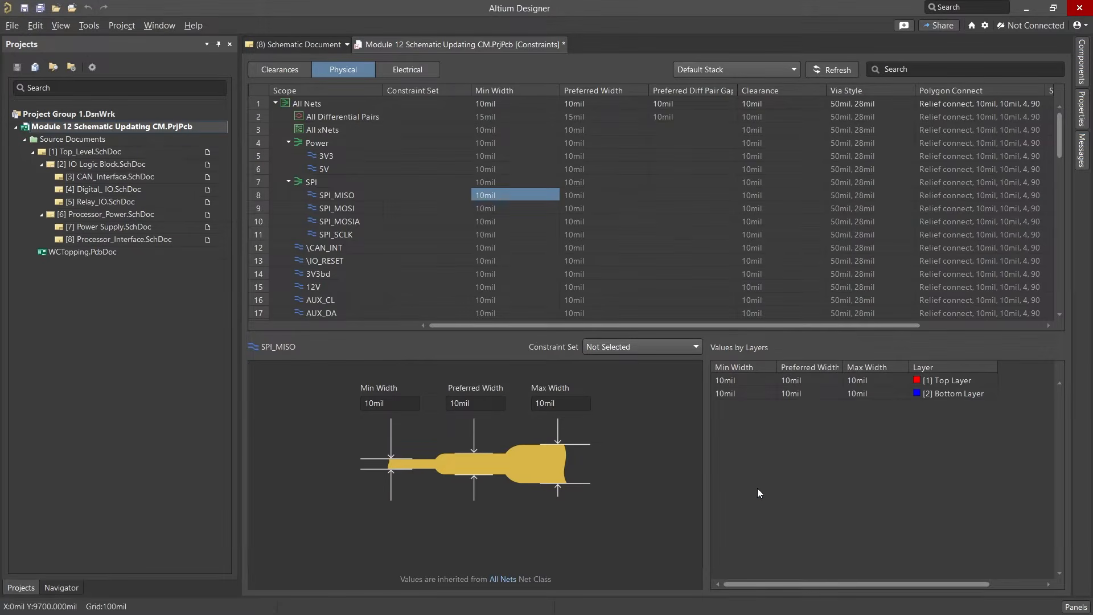
click(343, 181)
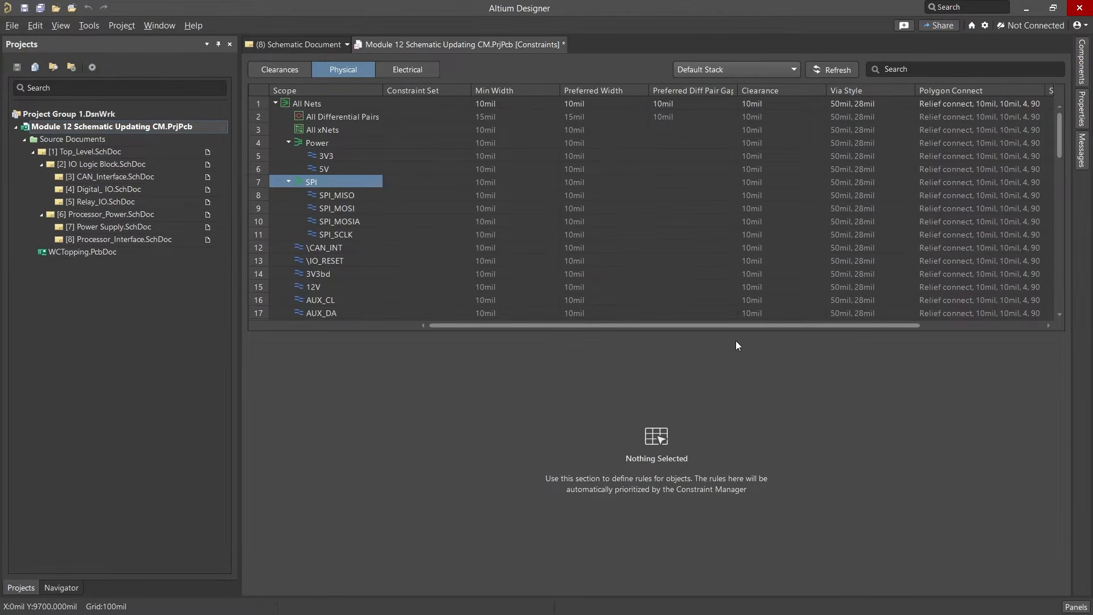
Step: Set the Power net class's minimum width to 30 mil, preferred width to 50 mil and maximum width to 100 mil
click(509, 143)
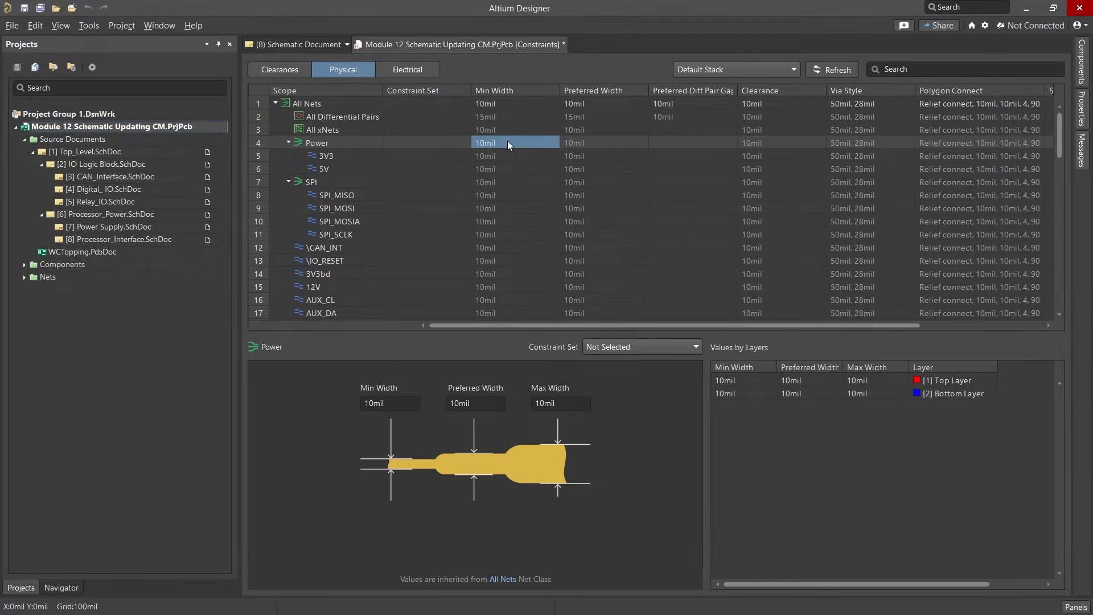
text(30)
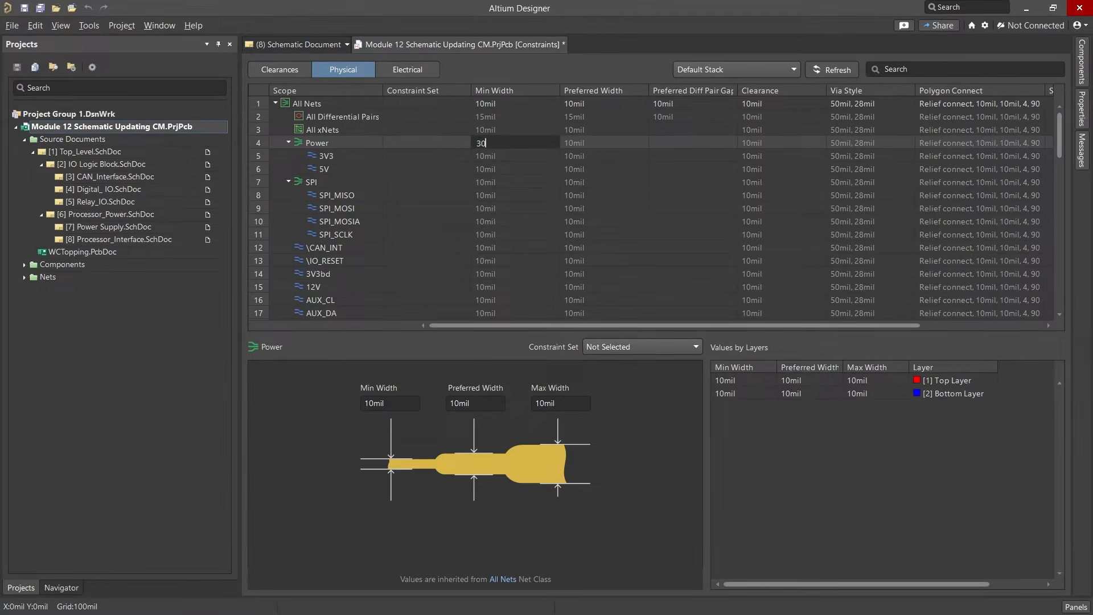
key(Return)
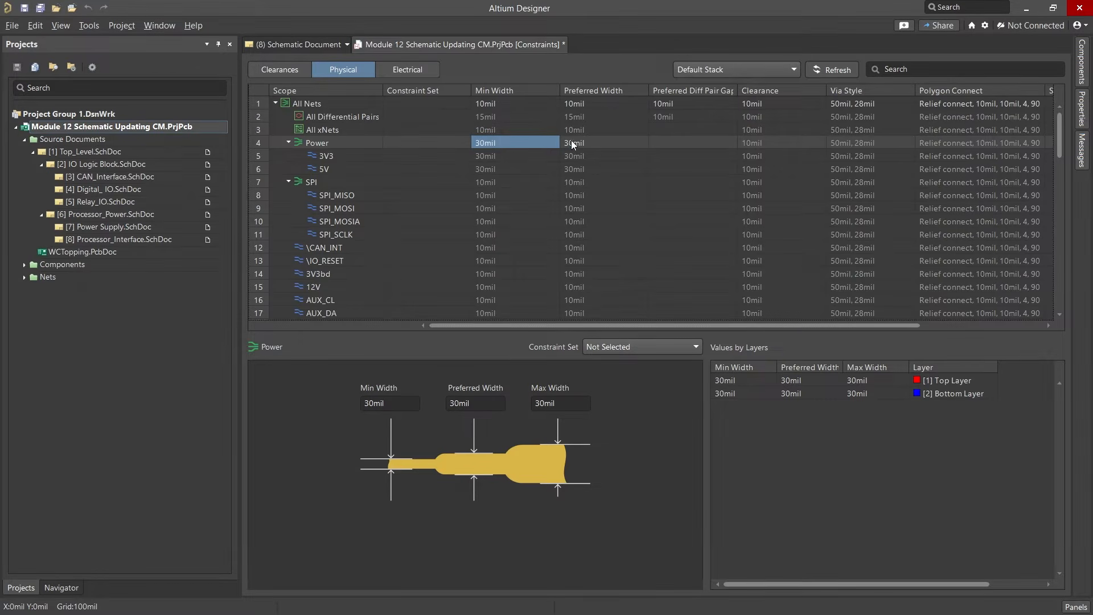
click(599, 143)
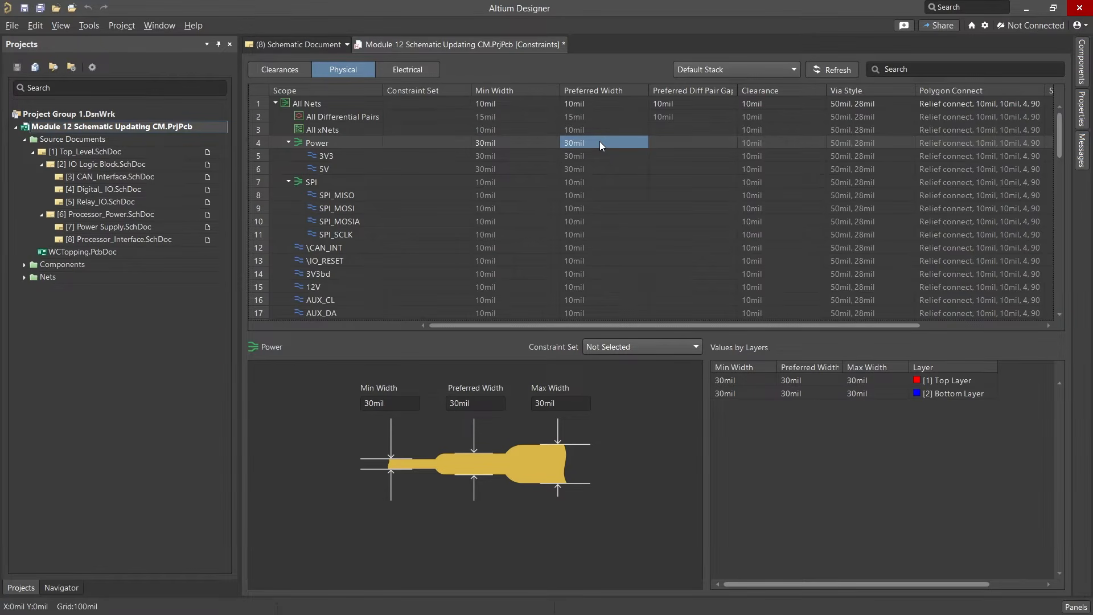
text(50)
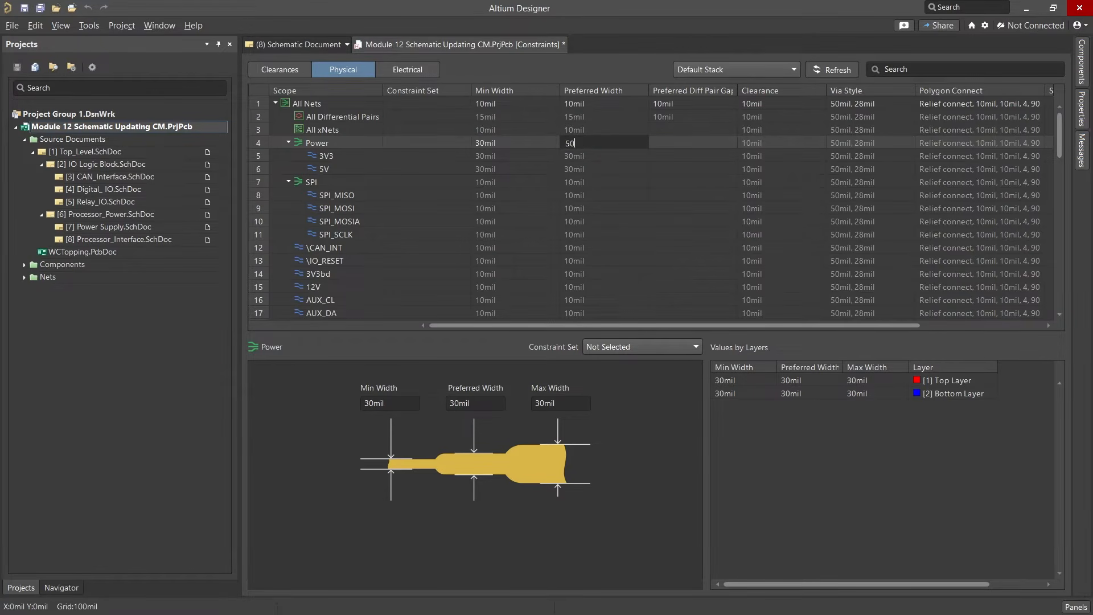
key(Return)
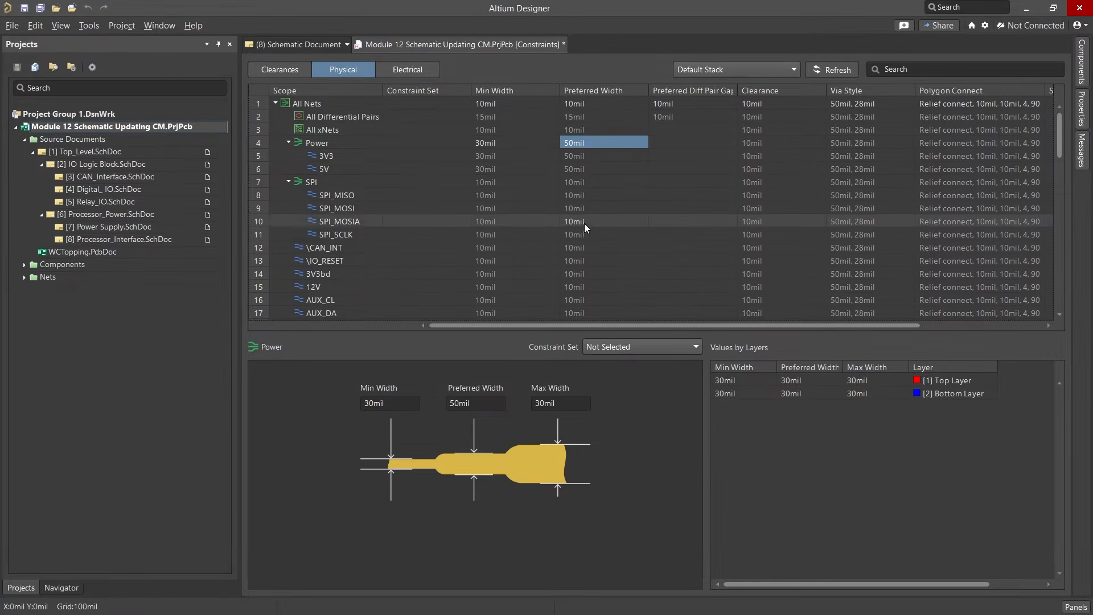
click(571, 402)
text(100)
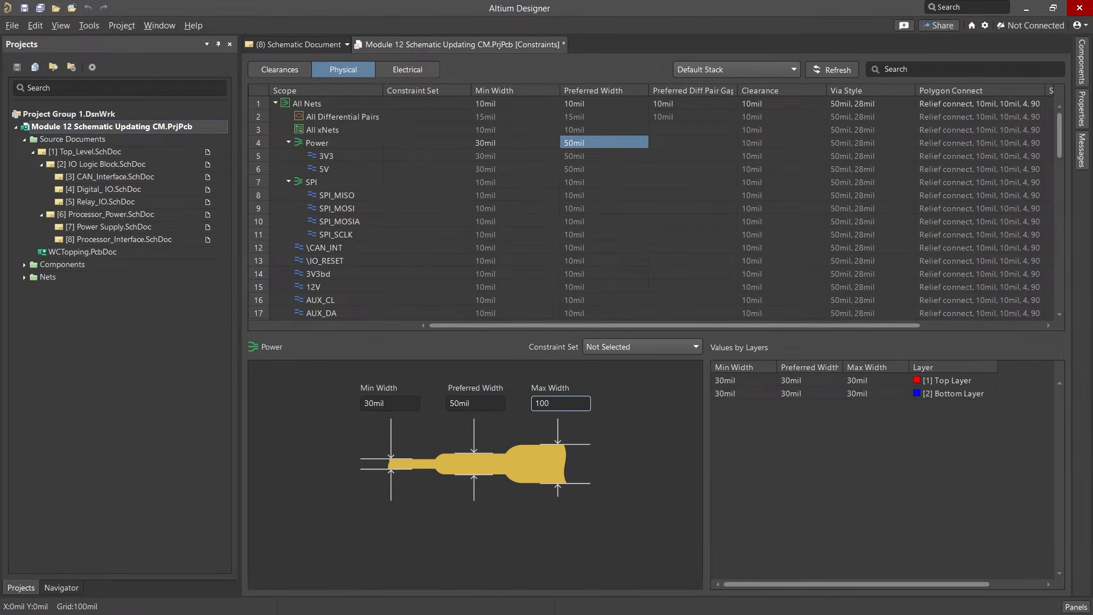
key(Return)
Step: Add the GND net to the existing Power class and save the constraints
scroll(346, 225, down, 4)
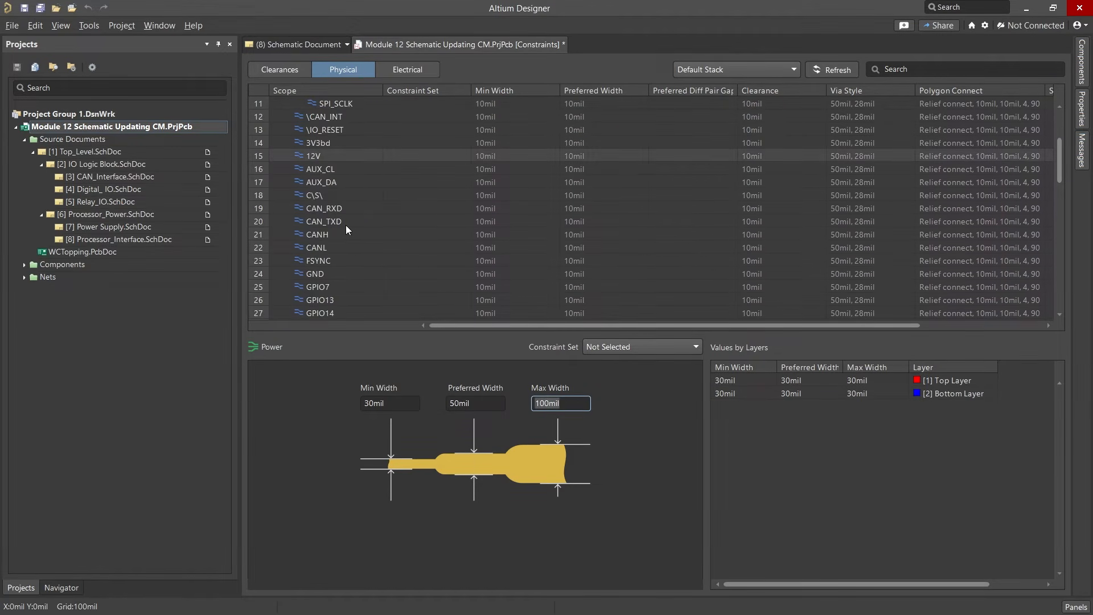
right_click(336, 272)
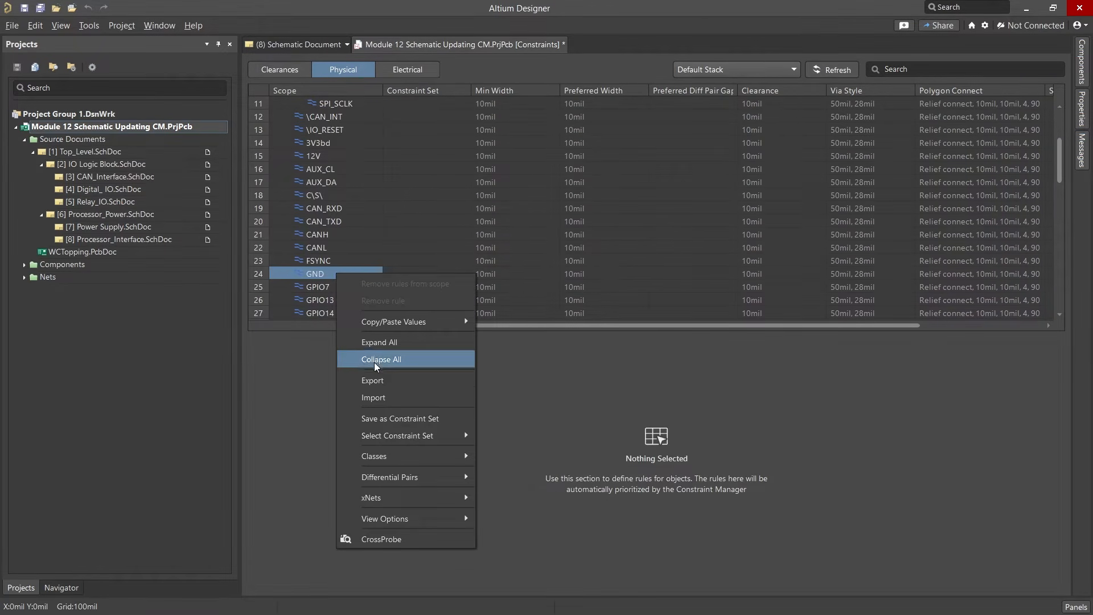
mouse_move(407, 456)
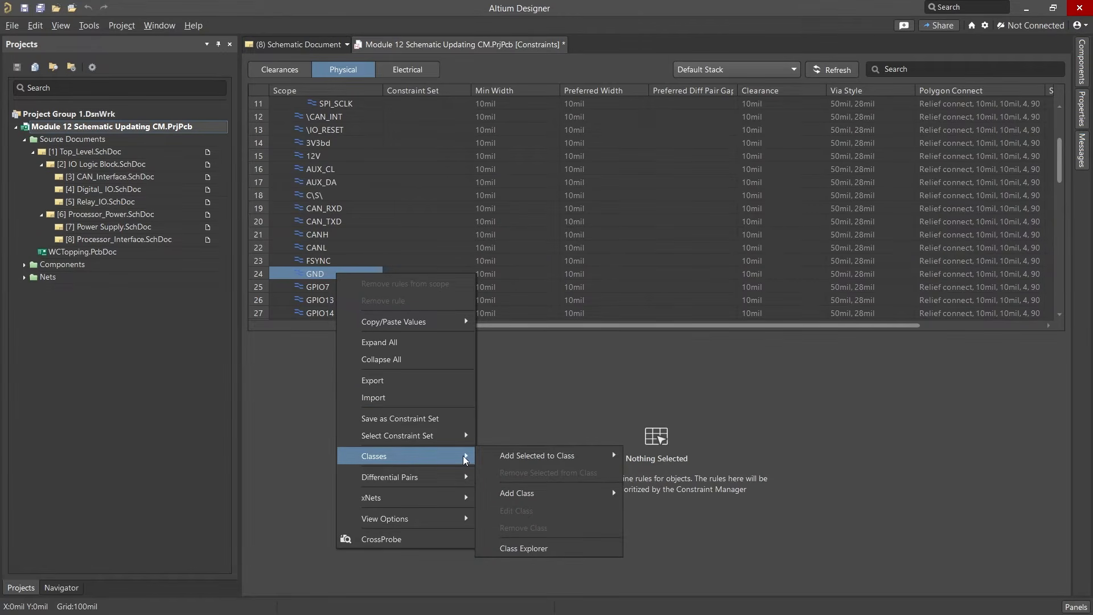
mouse_move(592, 459)
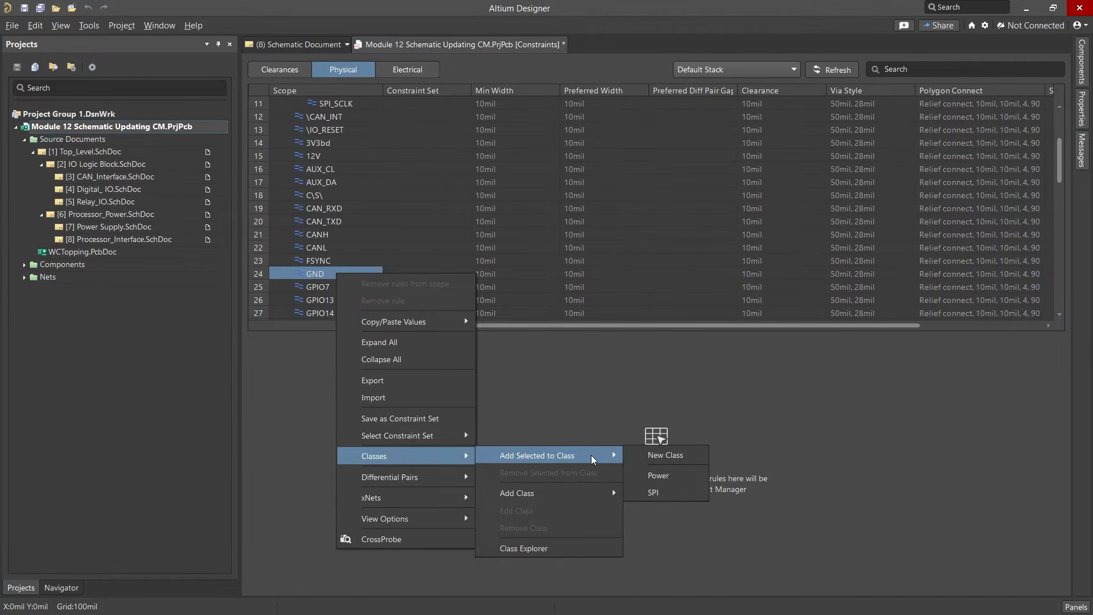
click(637, 475)
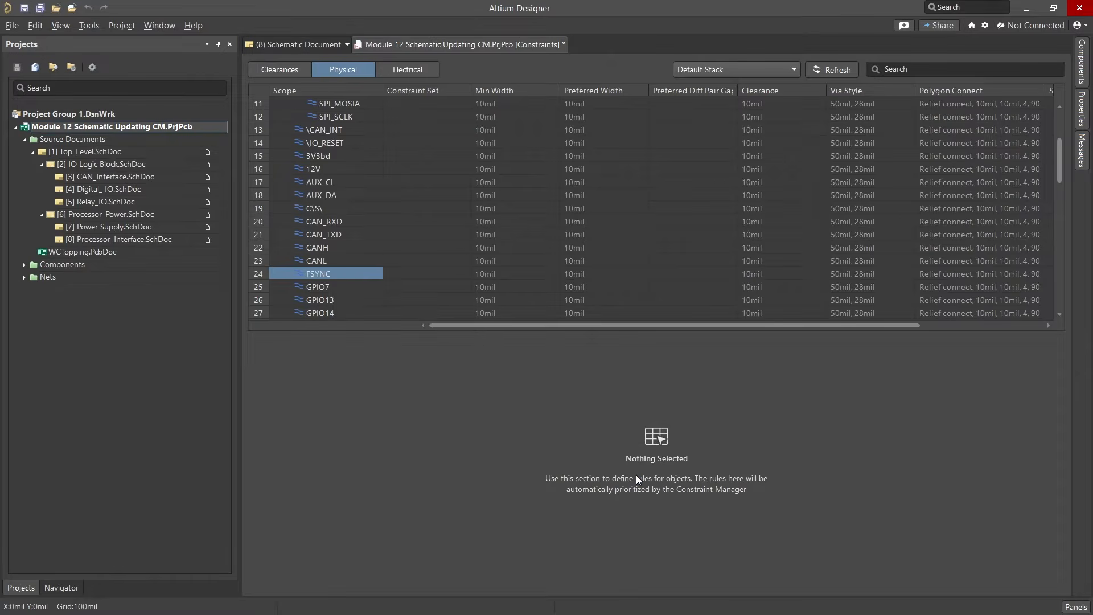
scroll(434, 201, up, 4)
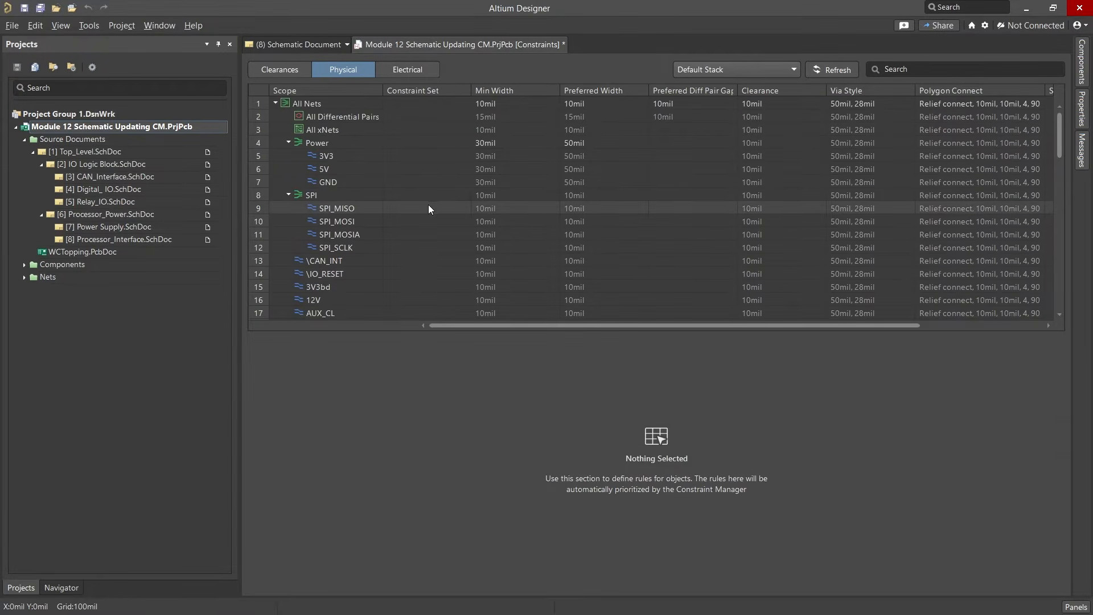
click(368, 182)
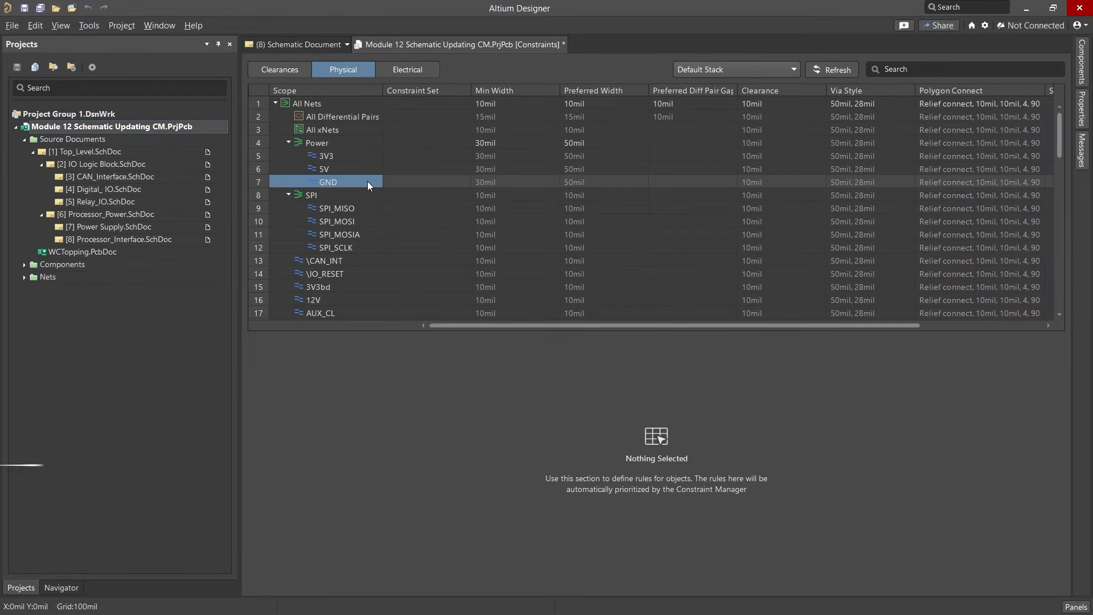
key(ctrl+s)
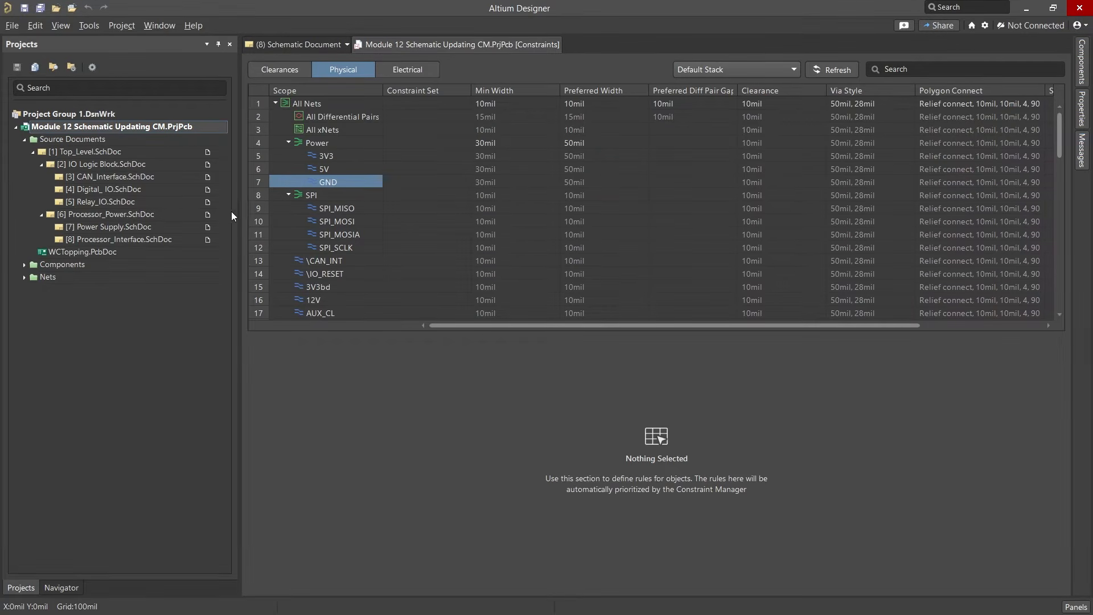
Step: Open the Power Supply.SchDoc sheet and fit its circuitry in view to examine the PowerNets directives
double_click(150, 228)
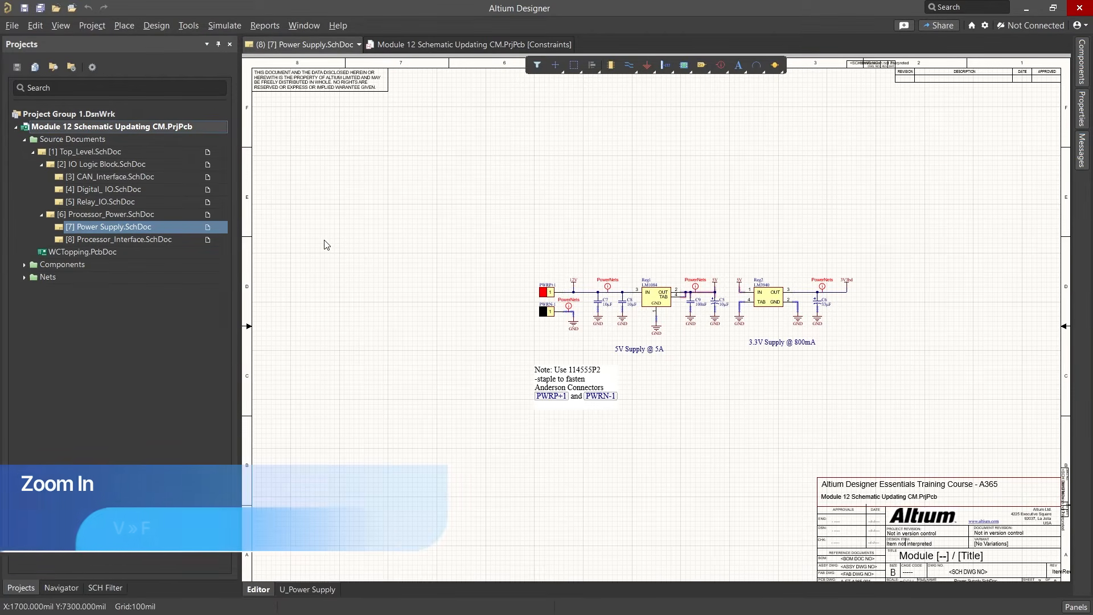
key(v)
key(f)
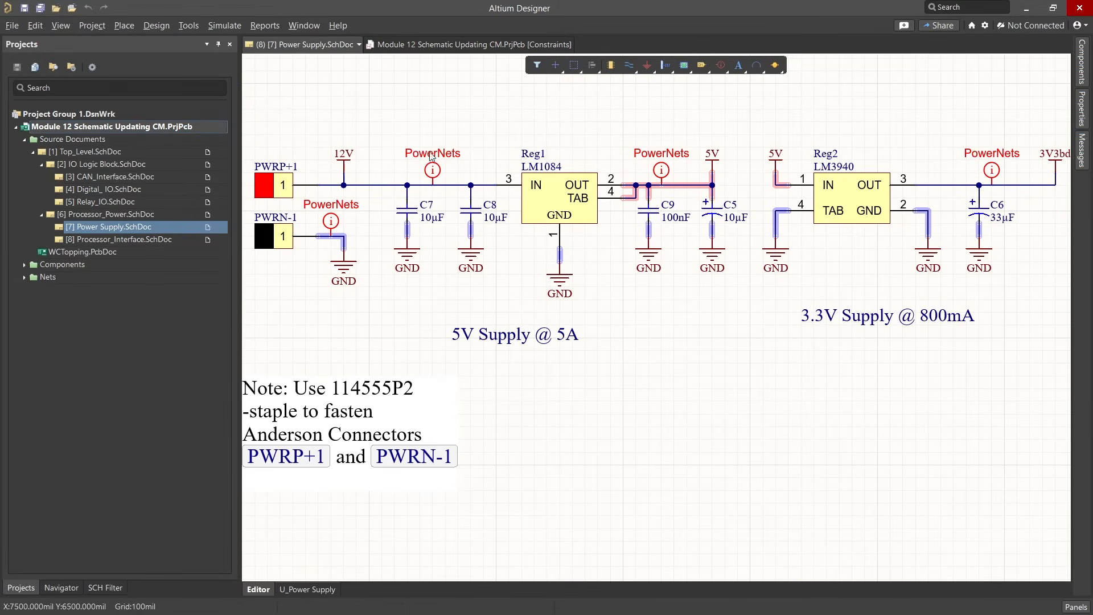
Step: Refresh the Constraint Manager from the schematic and import the PowerNets class with nets 3V3bd, 5V, 12V and GND
click(449, 44)
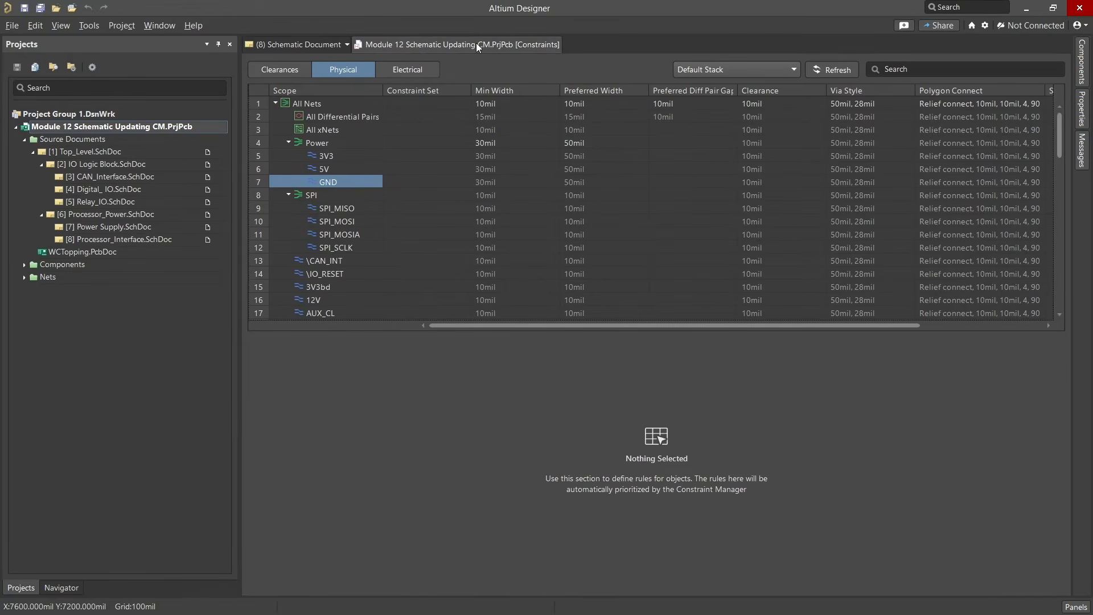
click(809, 69)
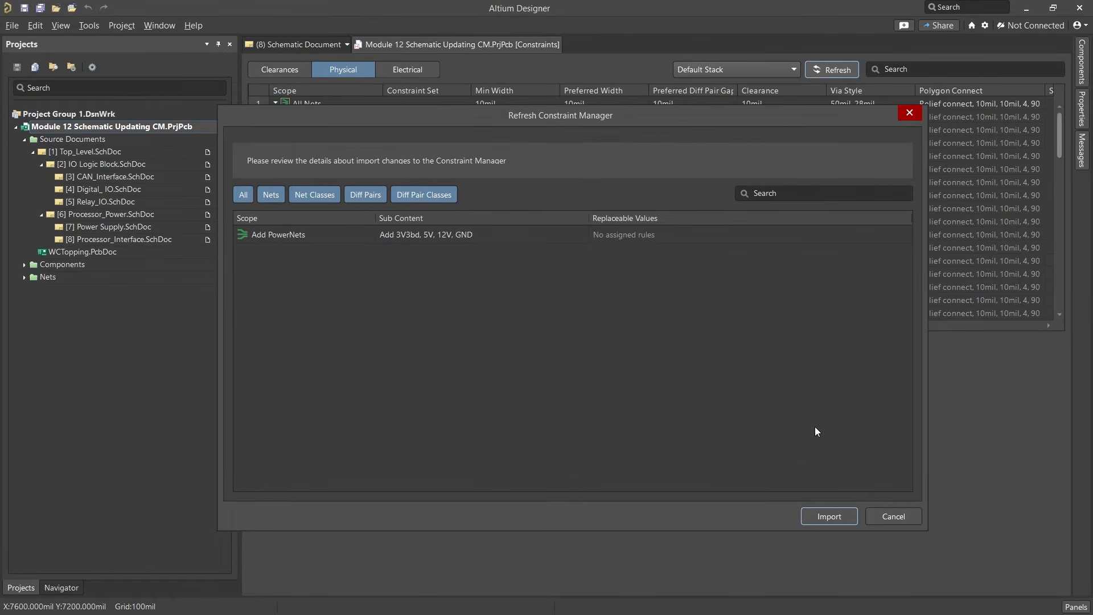
click(813, 515)
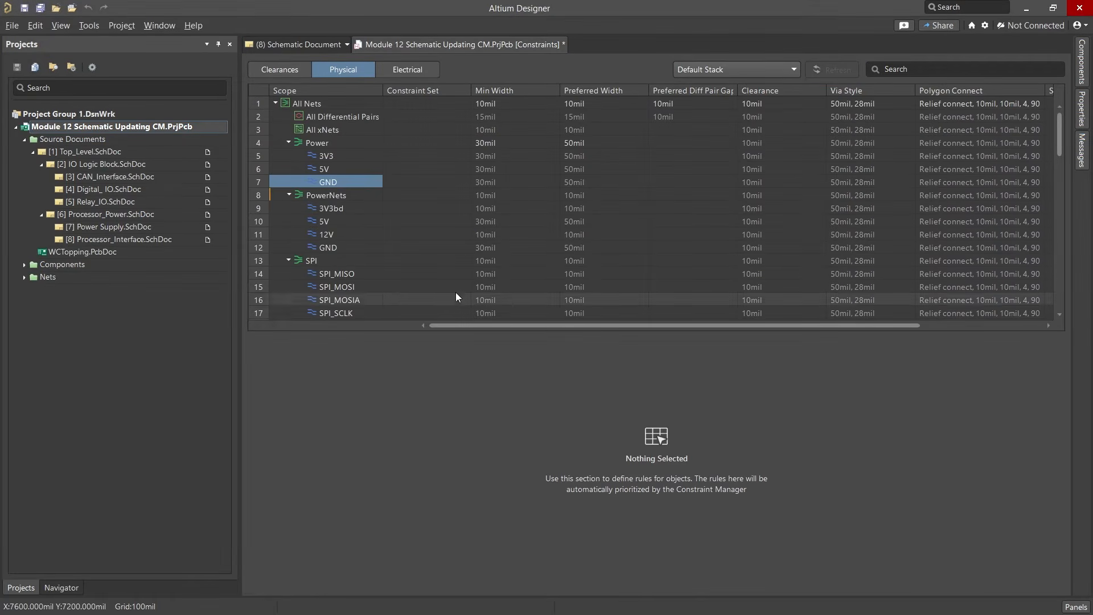
click(371, 194)
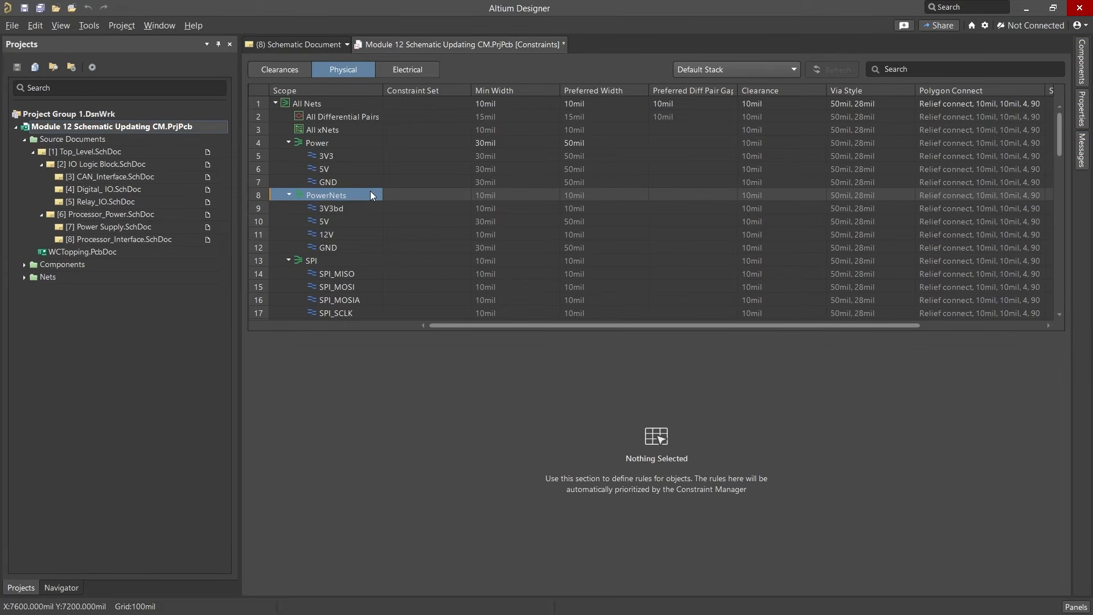
Step: Save the Power class's physical rules as a new constraint set named PowerSet
right_click(354, 139)
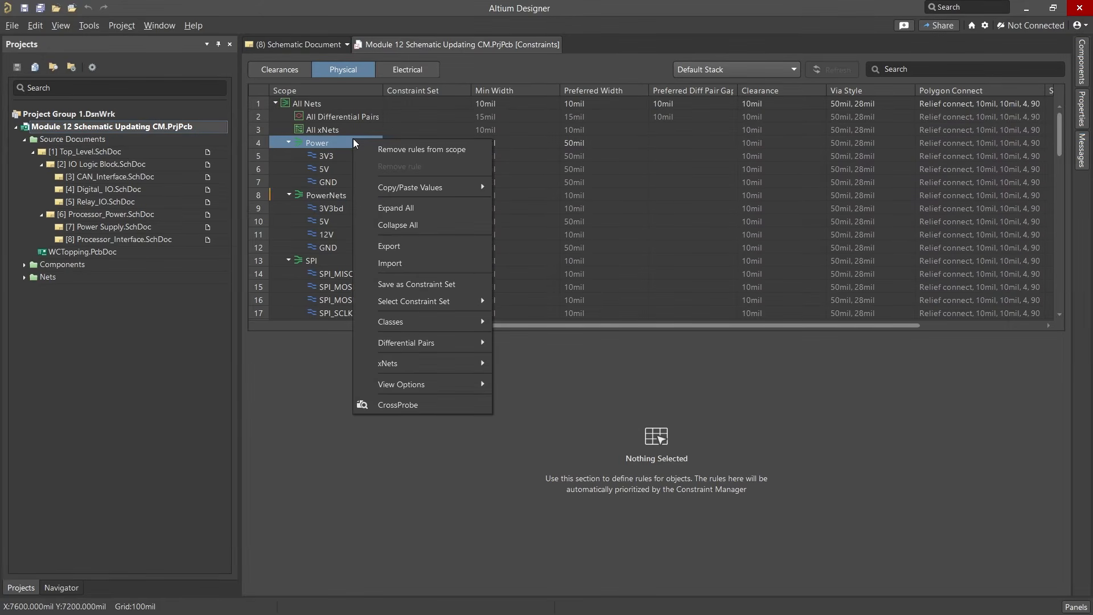
click(370, 284)
text(PowerSet)
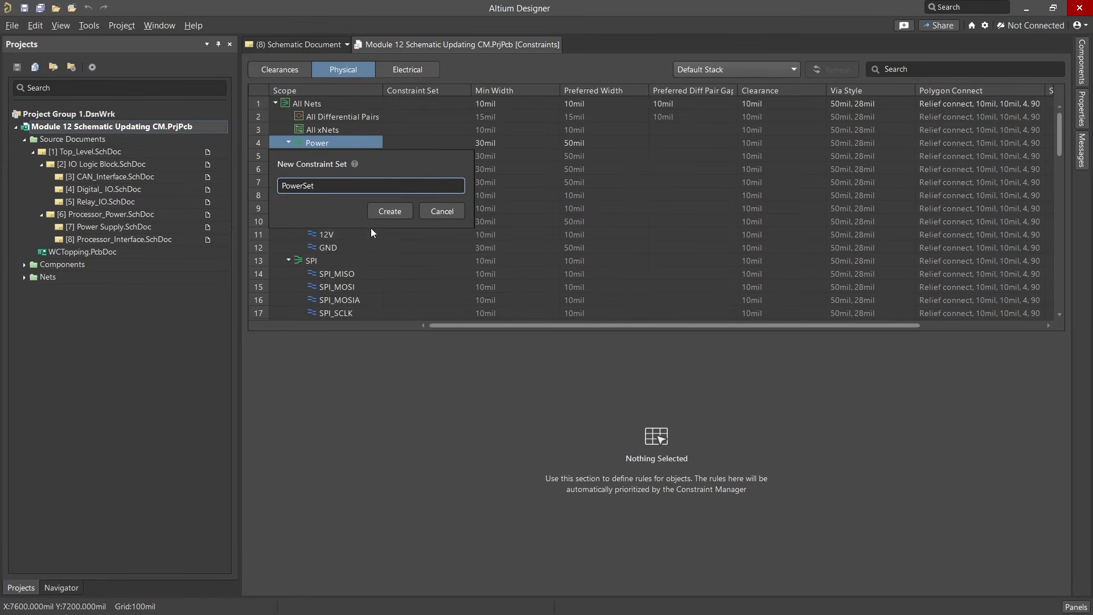
click(377, 211)
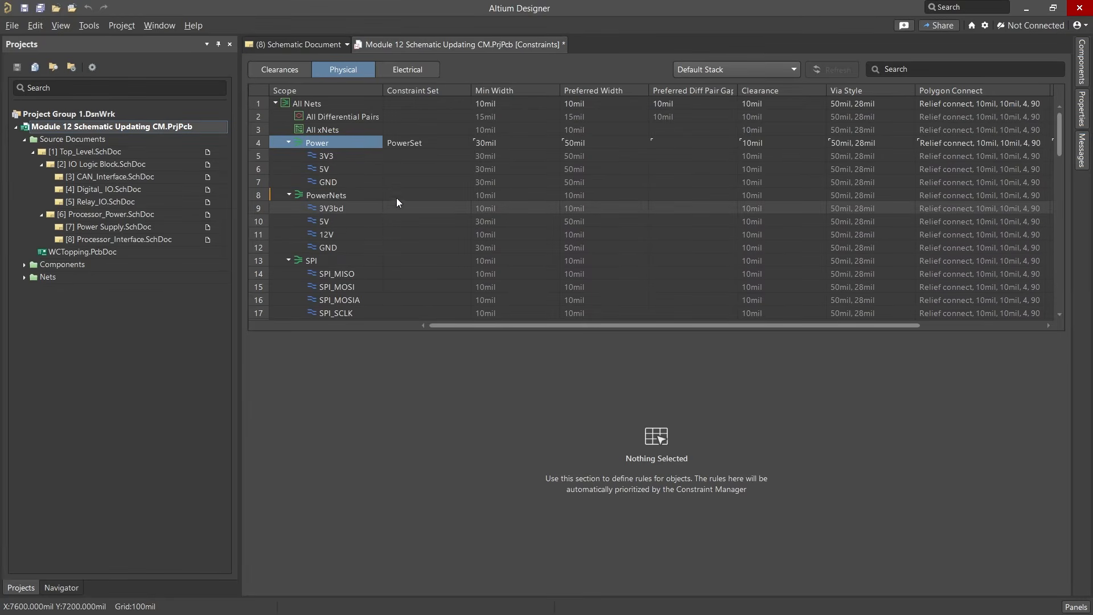
click(443, 143)
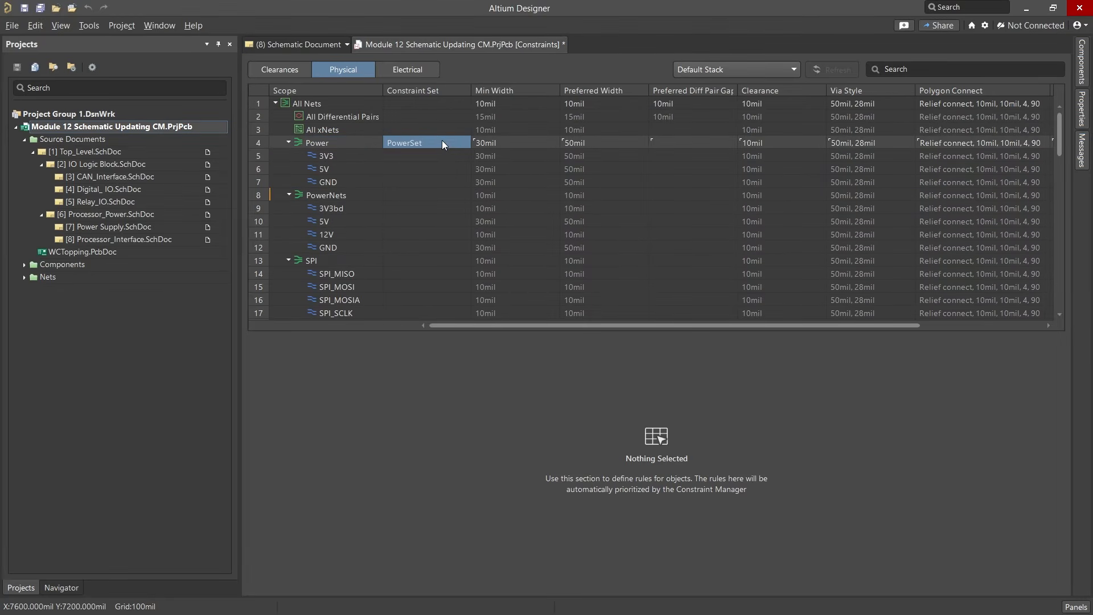
Step: Assign the PowerSet constraint set to the PowerNets class and save the constraints
right_click(366, 197)
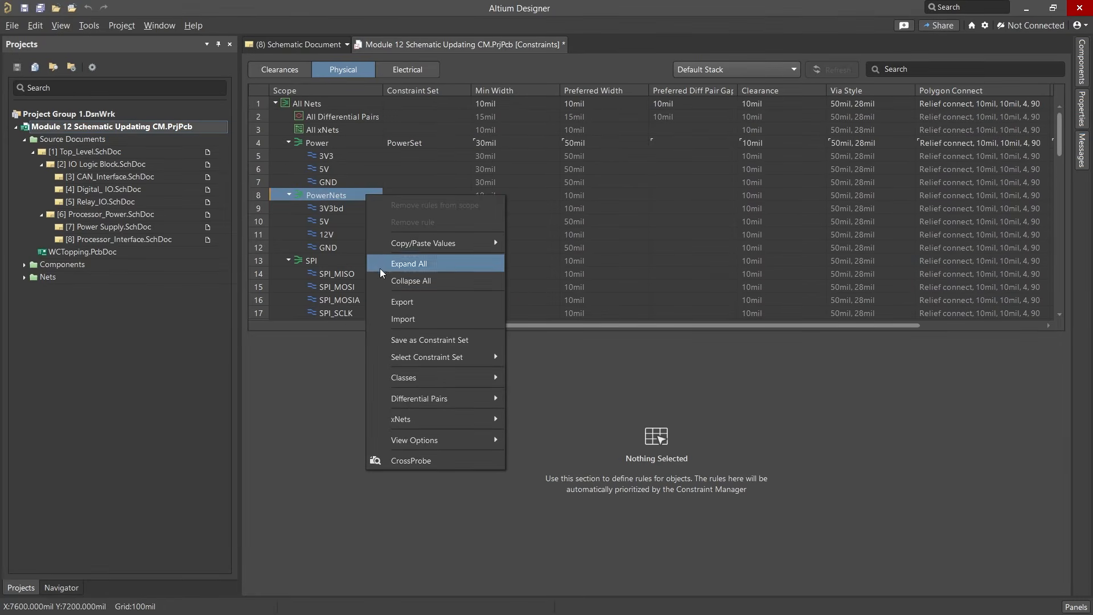
mouse_move(381, 361)
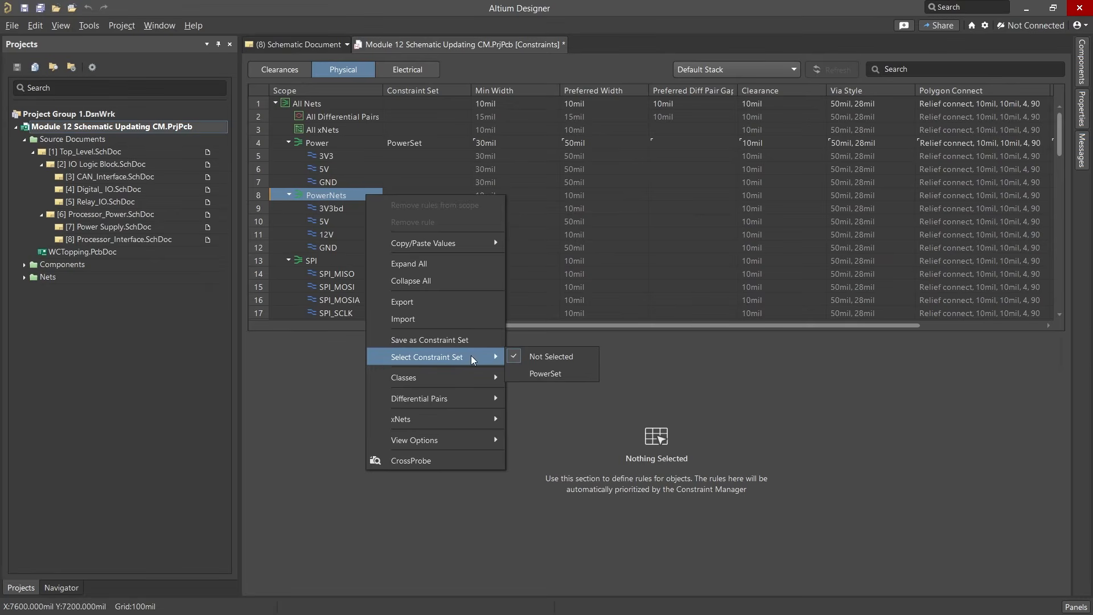
click(525, 375)
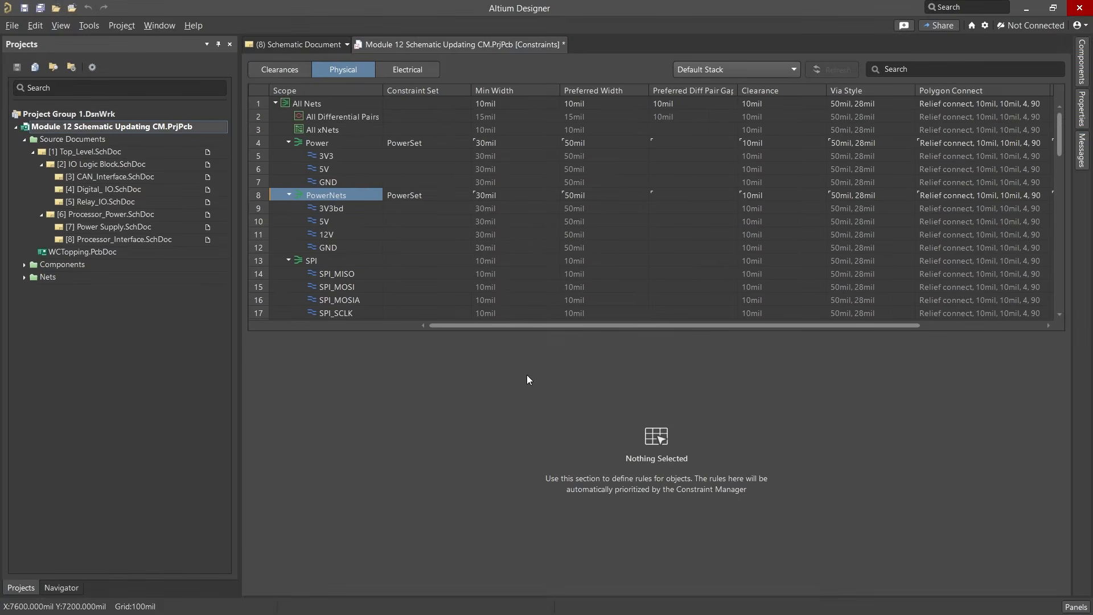
click(25, 9)
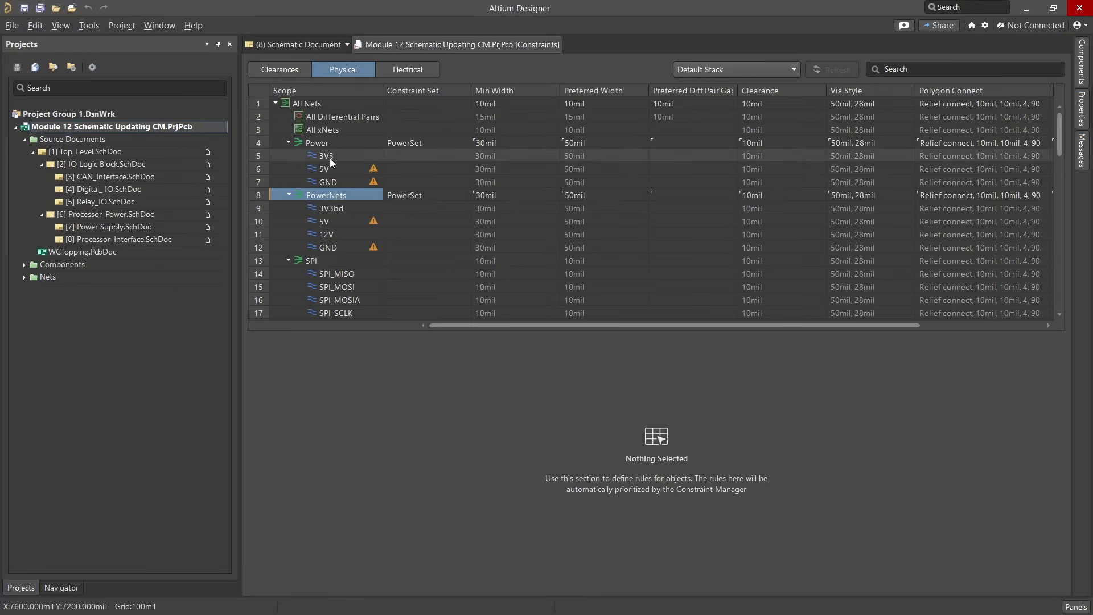
Step: Remove the duplicated nets 5V and GND from the Power class, keeping only 3V3 as a member
mouse_move(375, 170)
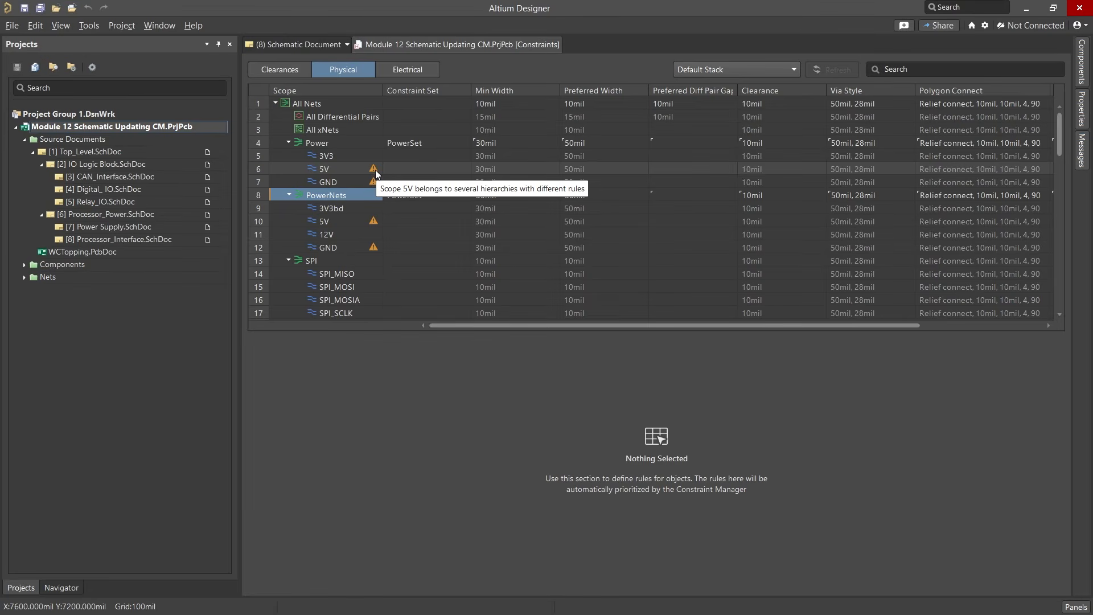
click(346, 169)
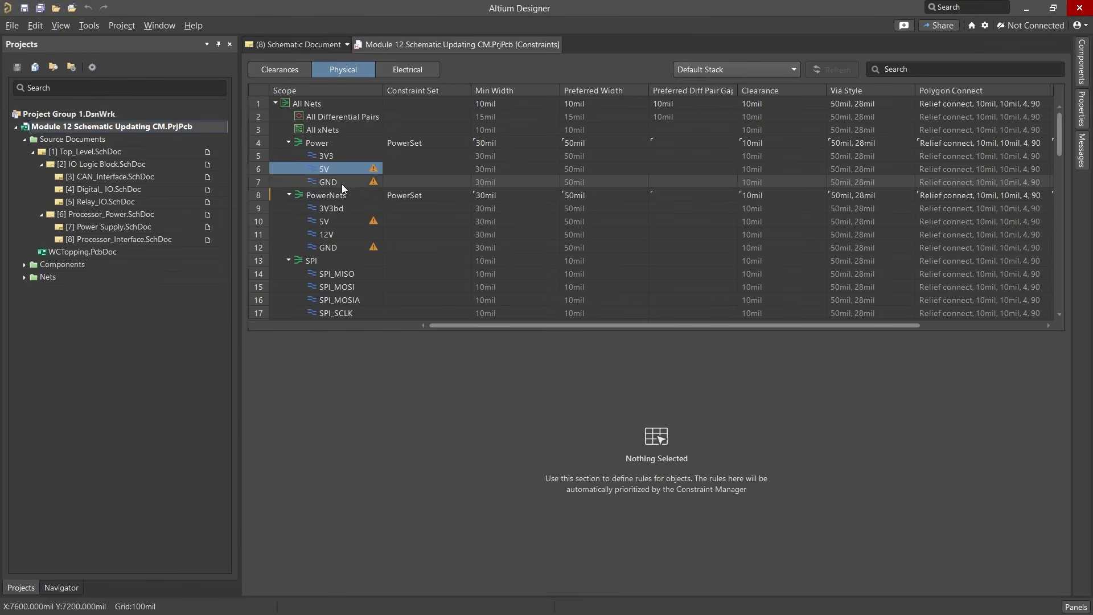
right_click(340, 142)
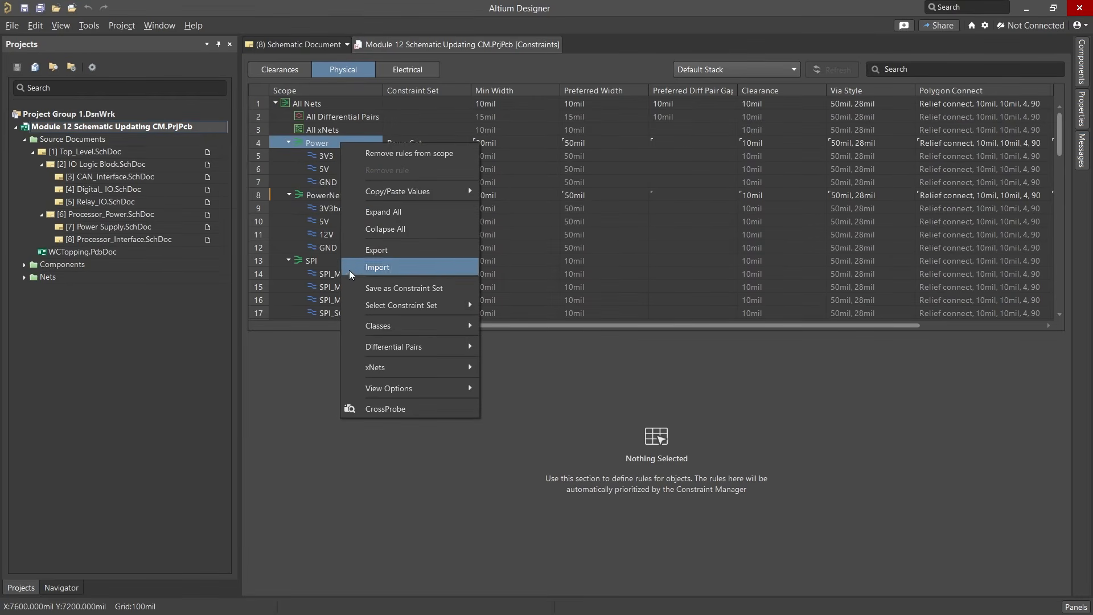
mouse_move(366, 326)
click(497, 363)
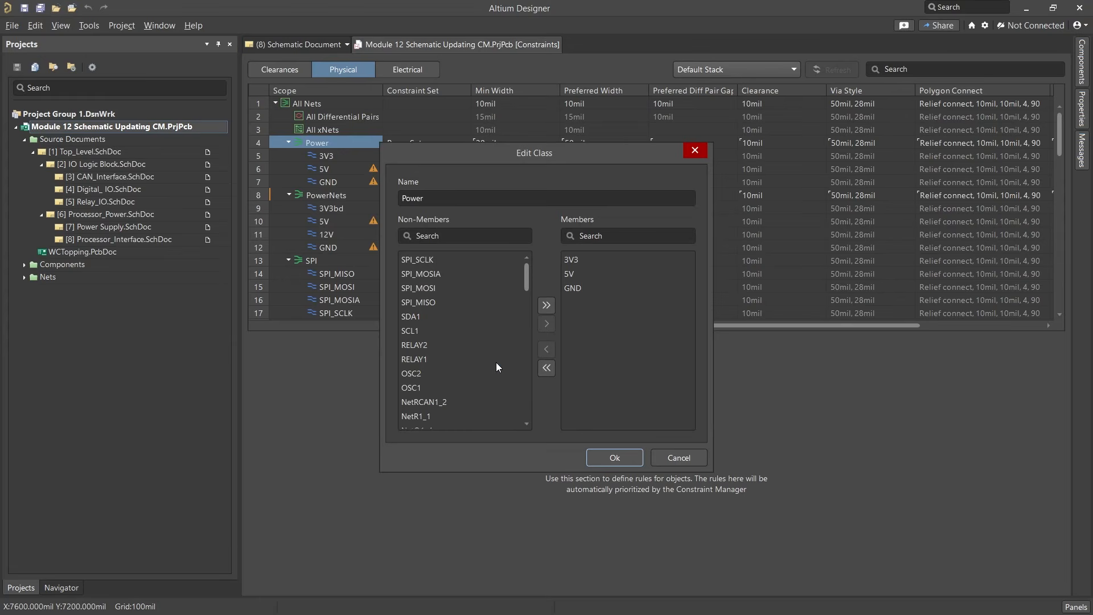
click(573, 276)
shift+click(579, 289)
click(546, 349)
click(598, 458)
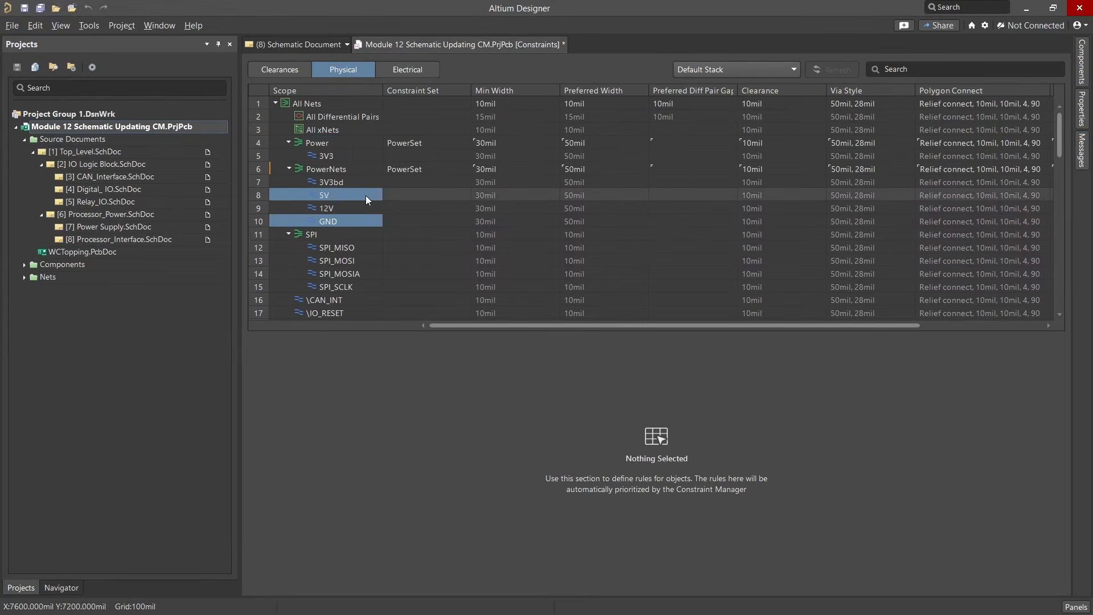
Step: Cross-probe the PowerNets class to the schematic and inspect its highlighted nets on the CAN_Interface and Power Supply sheets
click(368, 209)
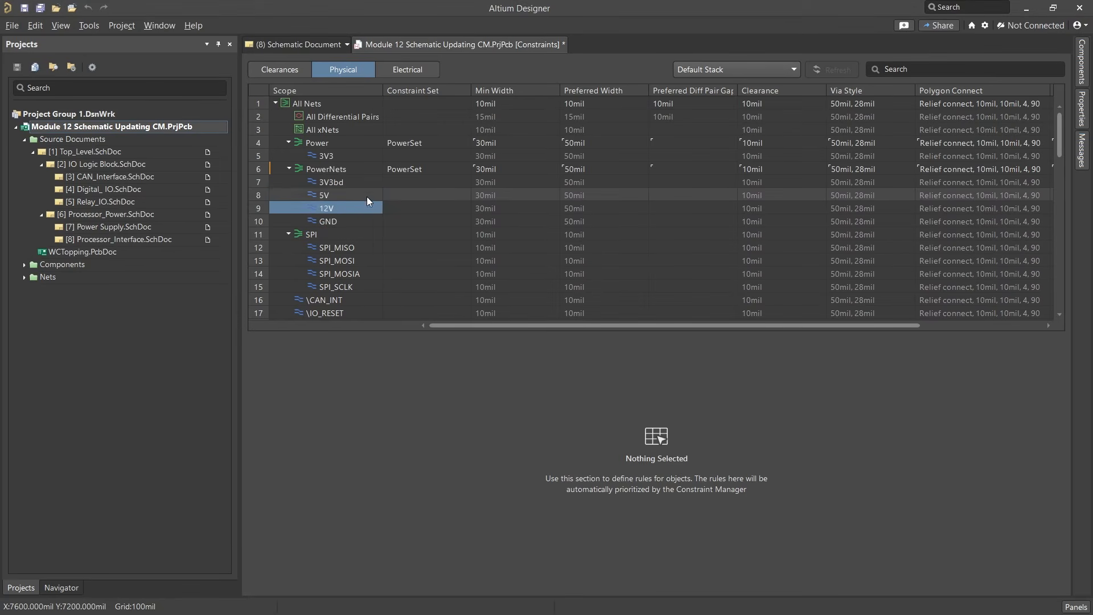
right_click(359, 168)
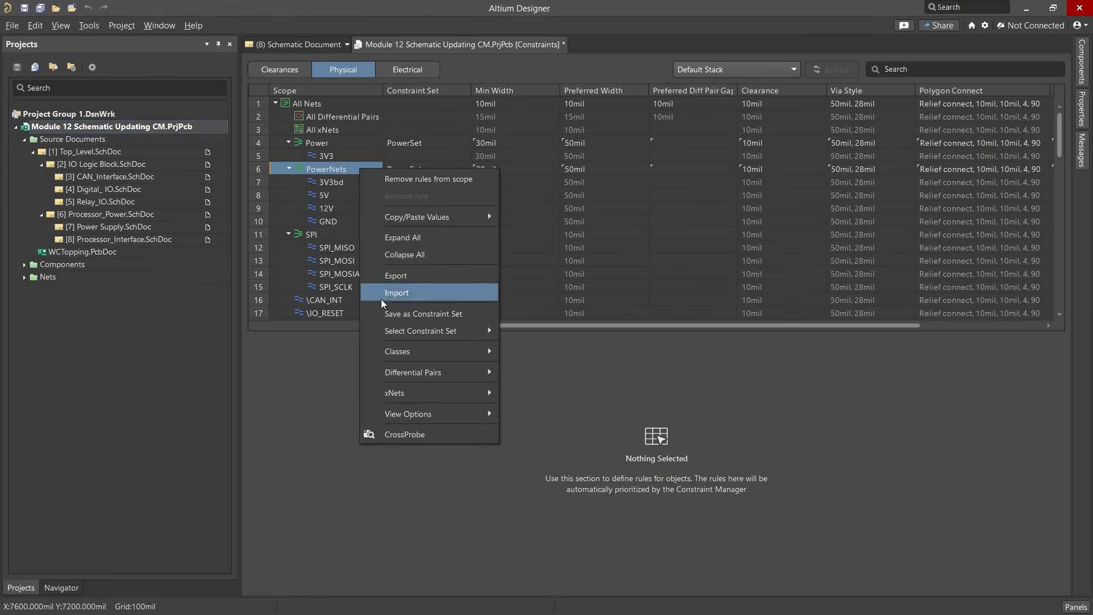
click(437, 435)
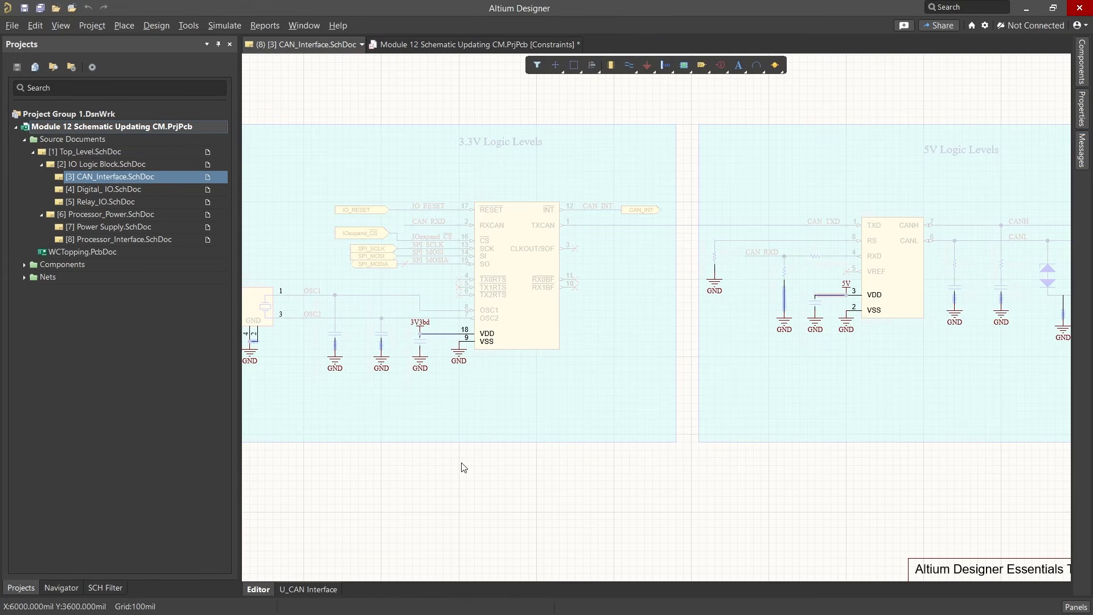
ctrl+scroll(465, 468, down, 1)
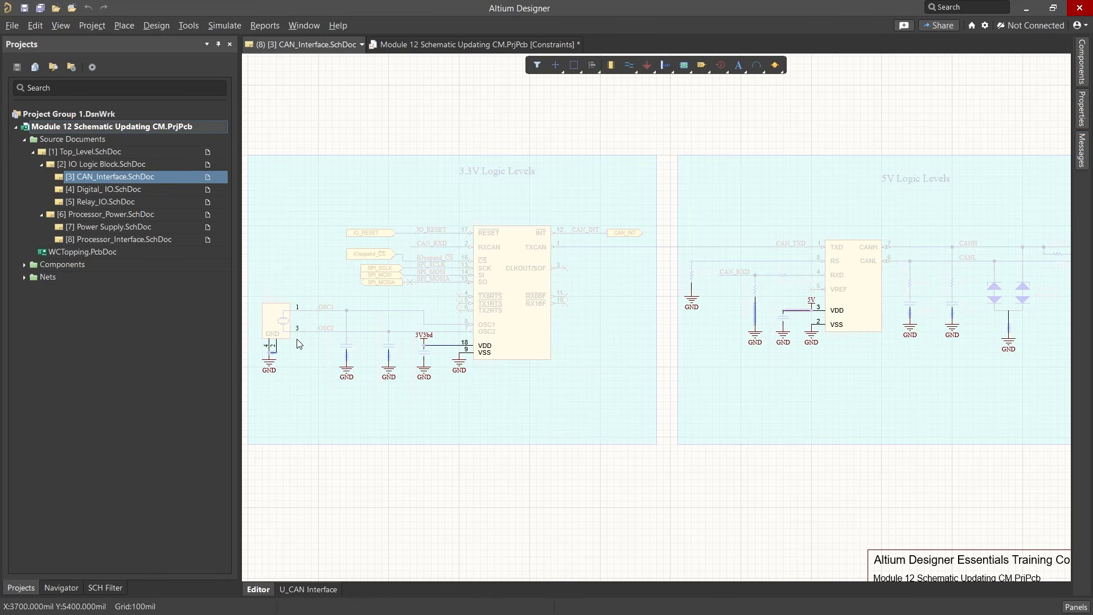
click(160, 227)
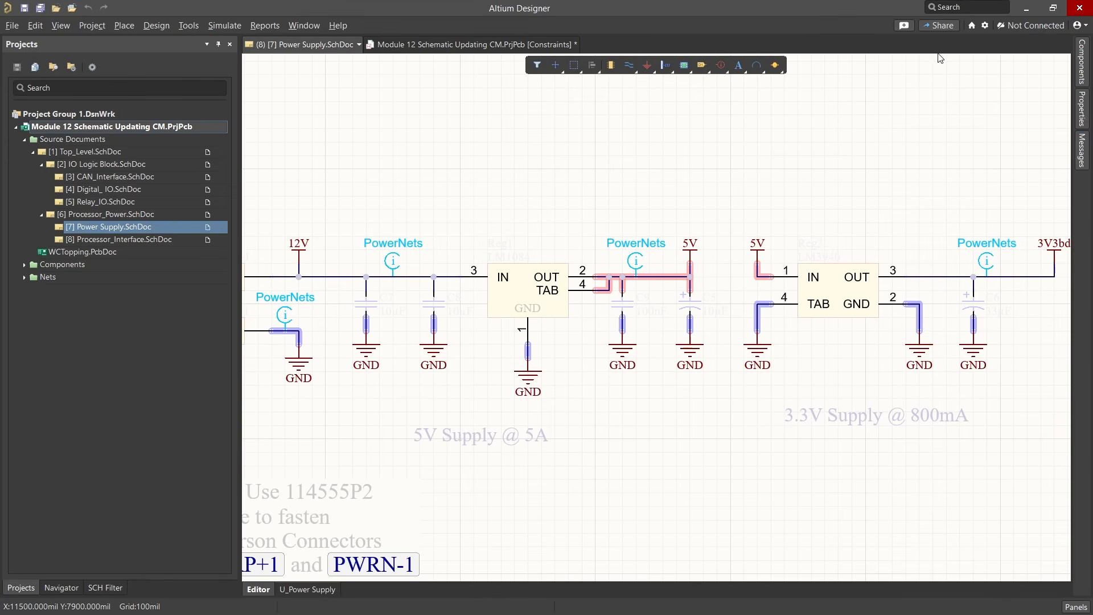
Step: Review the highlight methods for cross probing in the System – Navigation preferences and close the preferences without changes
click(985, 25)
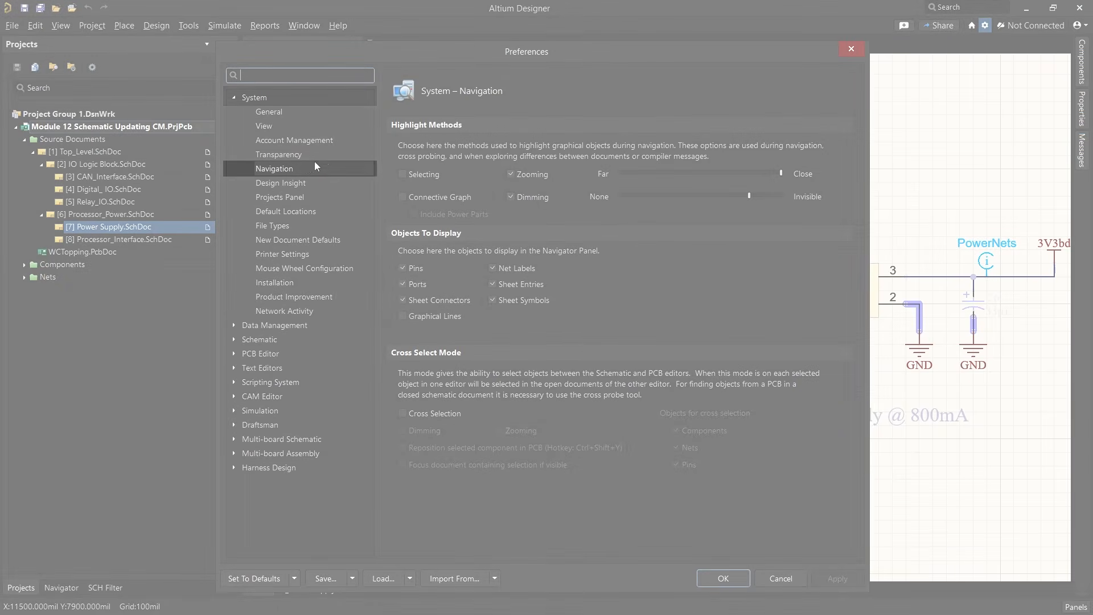
click(296, 170)
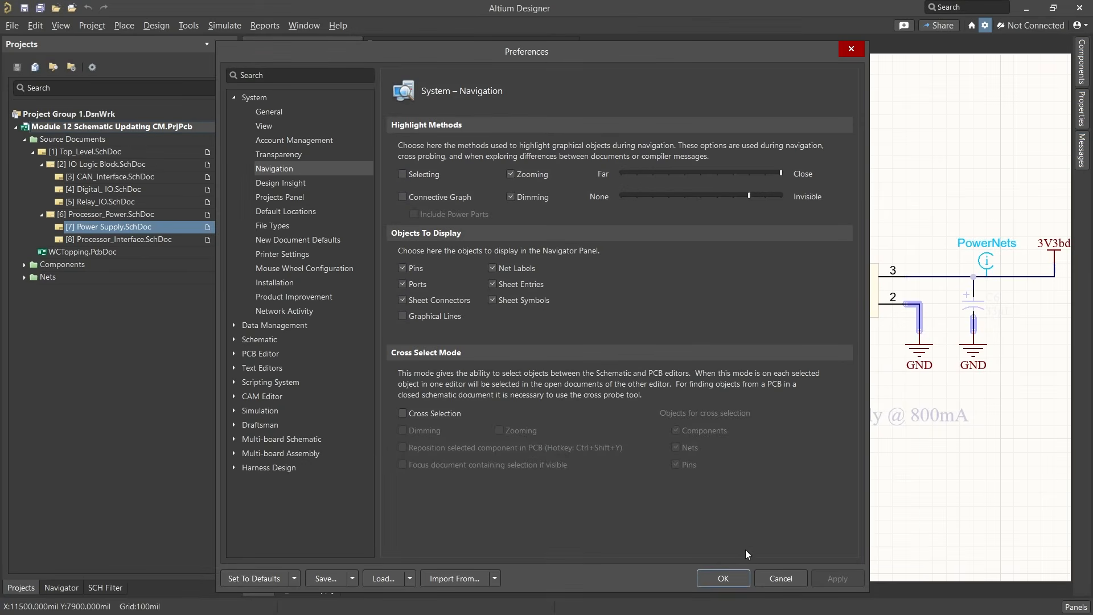
click(756, 574)
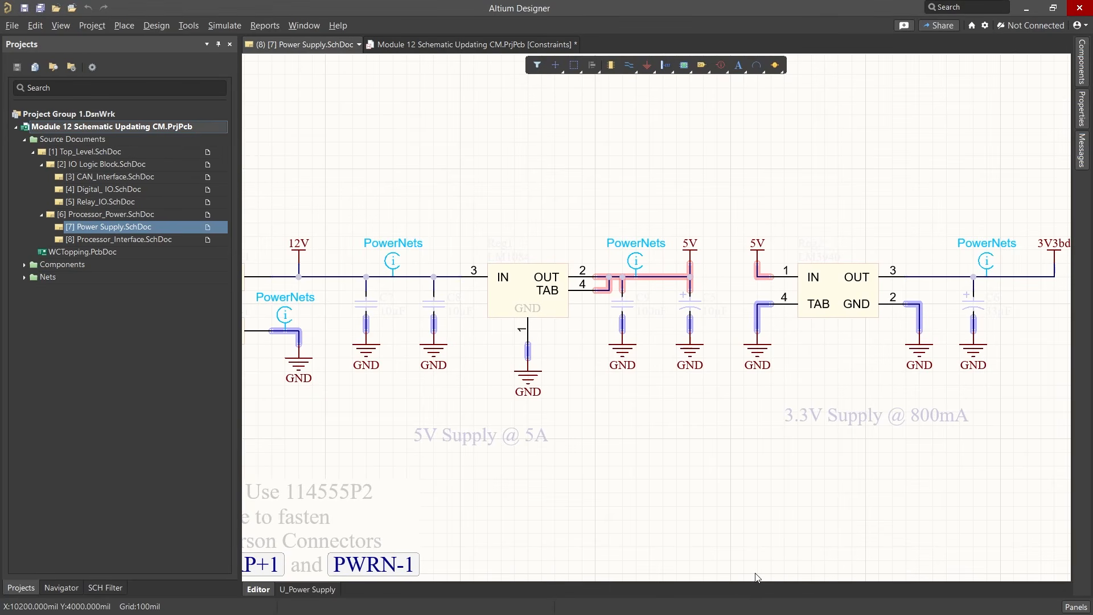